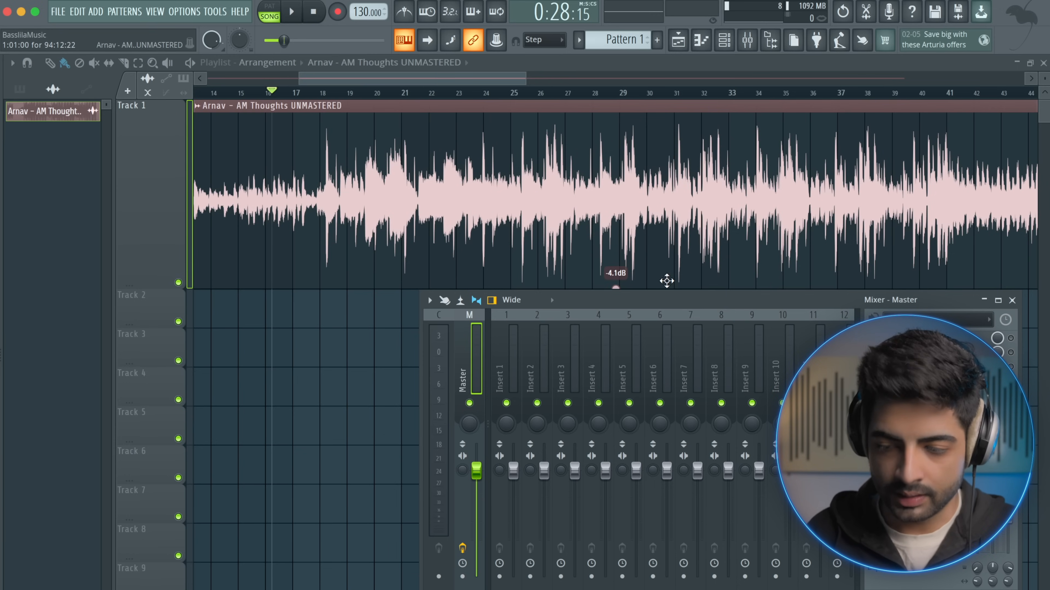
# Hide the mixer and try gains of -3.3, -0.8 and -1.4 dB on the Track 1 audio clip before lowering its gain further
pyautogui.moveTo(670, 300); pyautogui.dragTo(670, 326)
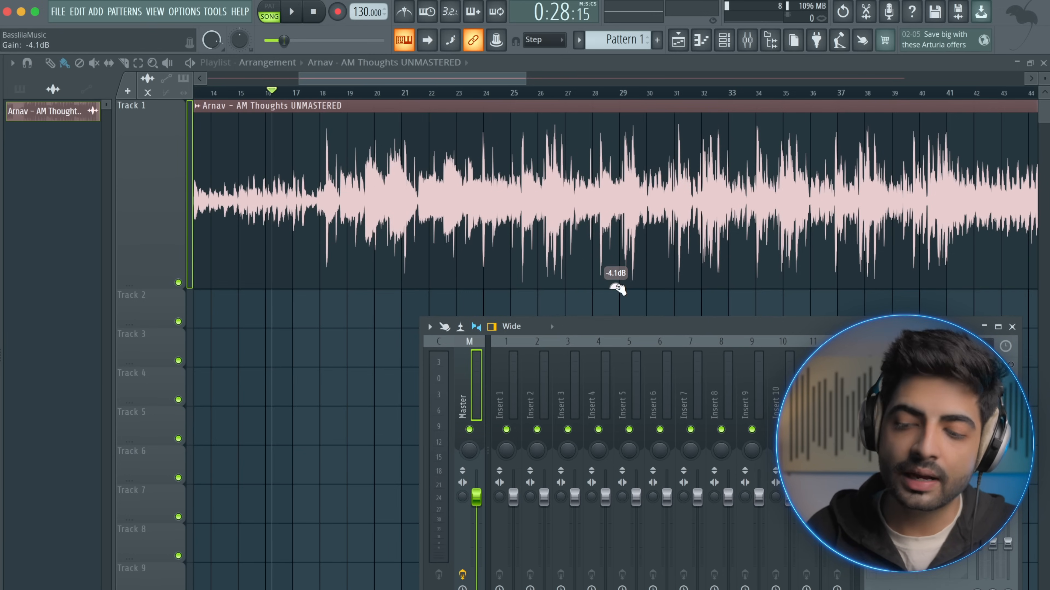
pyautogui.press('F9')
pyautogui.moveTo(618, 288); pyautogui.dragTo(618, 284)
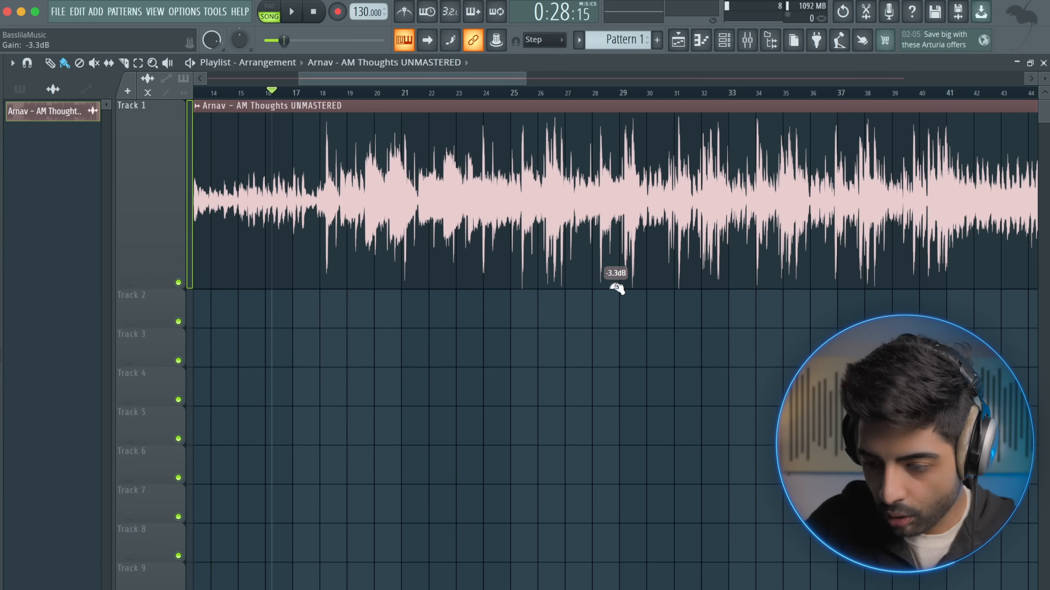
pyautogui.moveTo(615, 287); pyautogui.dragTo(616, 287)
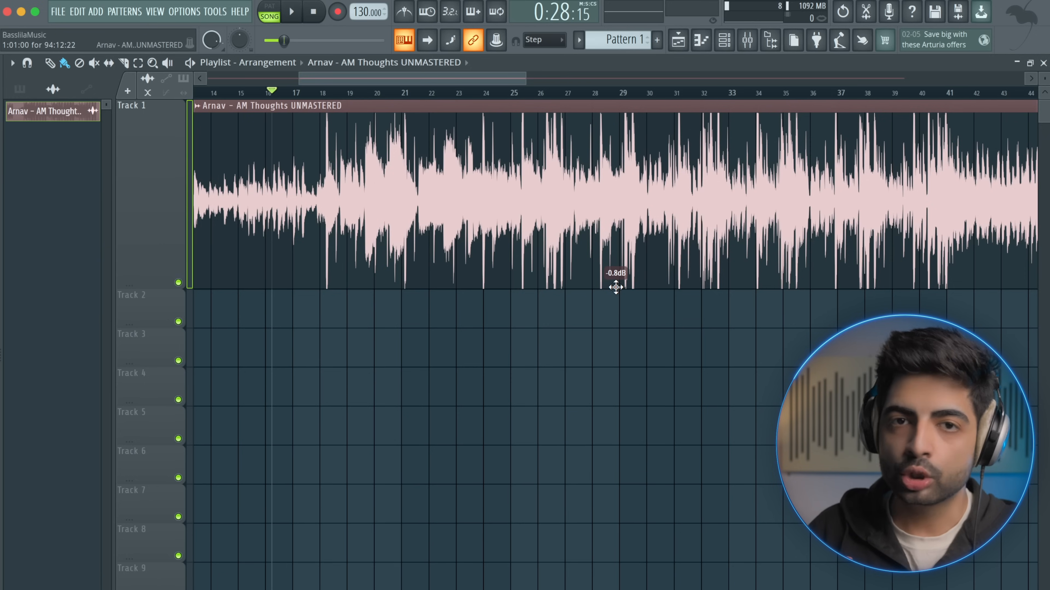
pyautogui.moveTo(616, 287); pyautogui.dragTo(616, 291)
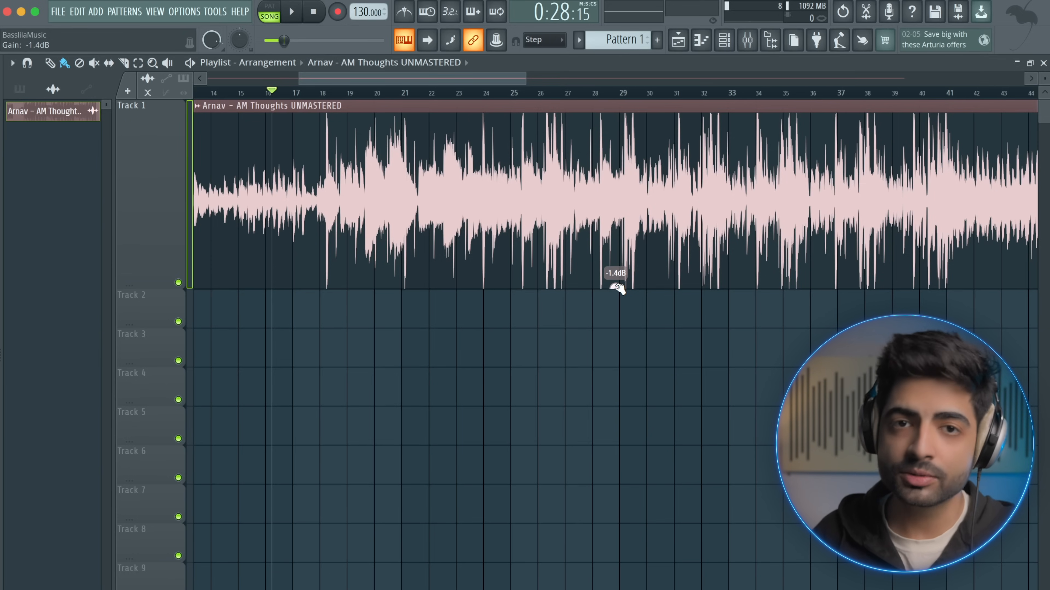
pyautogui.moveTo(616, 288); pyautogui.dragTo(616, 306)
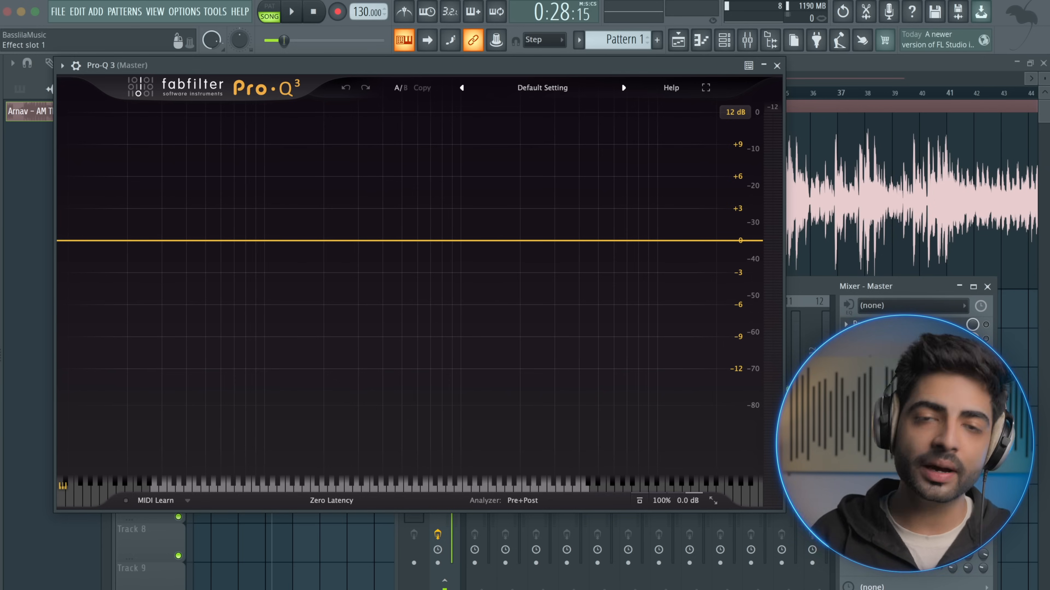
# Remove Pro-Q 3 from the first effect slot of the Master track
pyautogui.click(846, 324)
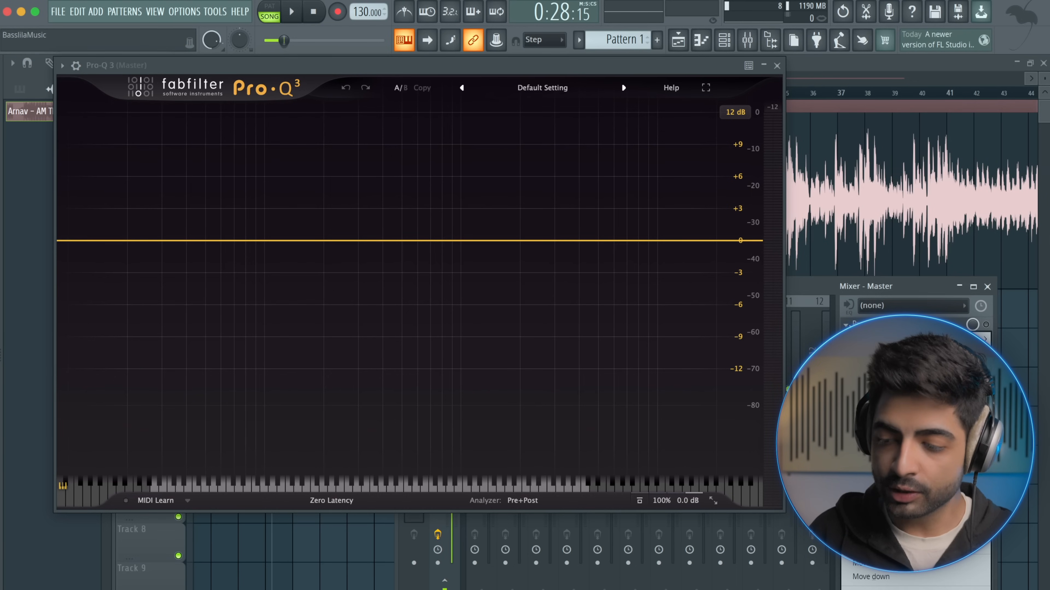
pyautogui.click(872, 366)
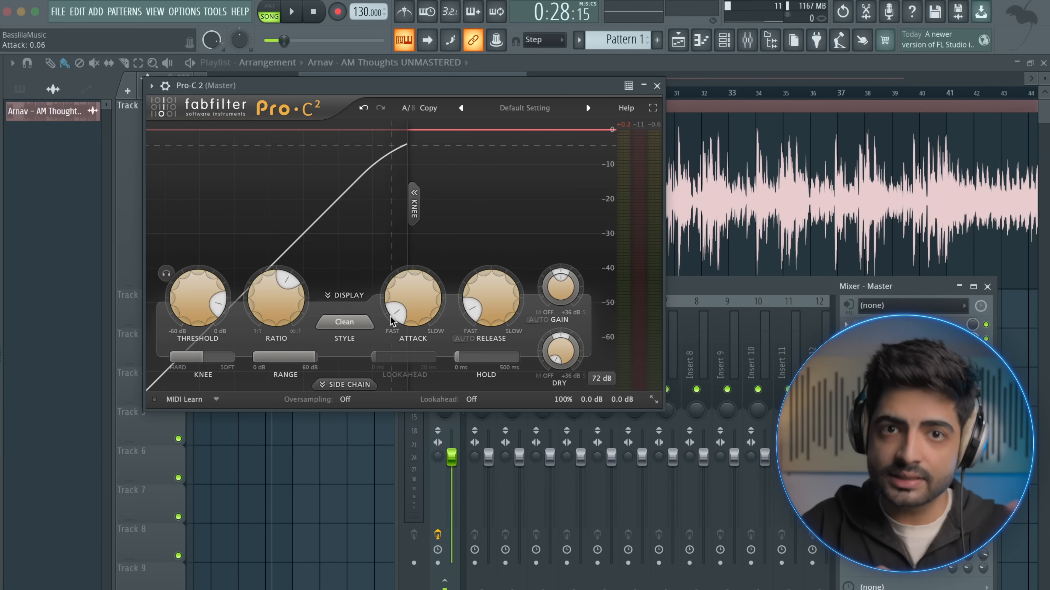
# Lower the Pro-C 2 threshold to -24.36 dB and play the song to hear the heavy compression
pyautogui.moveTo(491, 308)
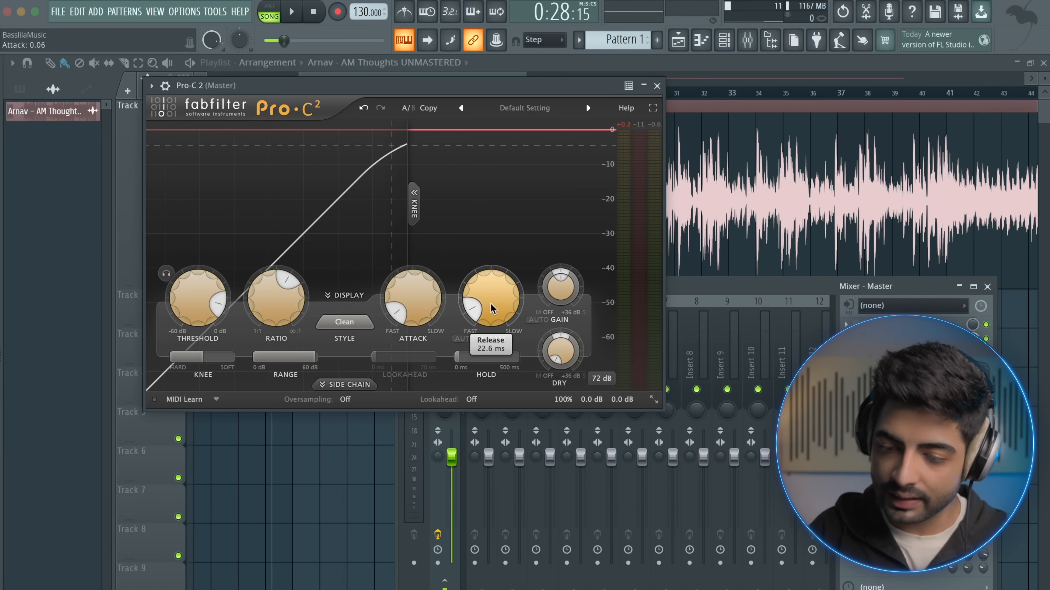
pyautogui.moveTo(282, 298)
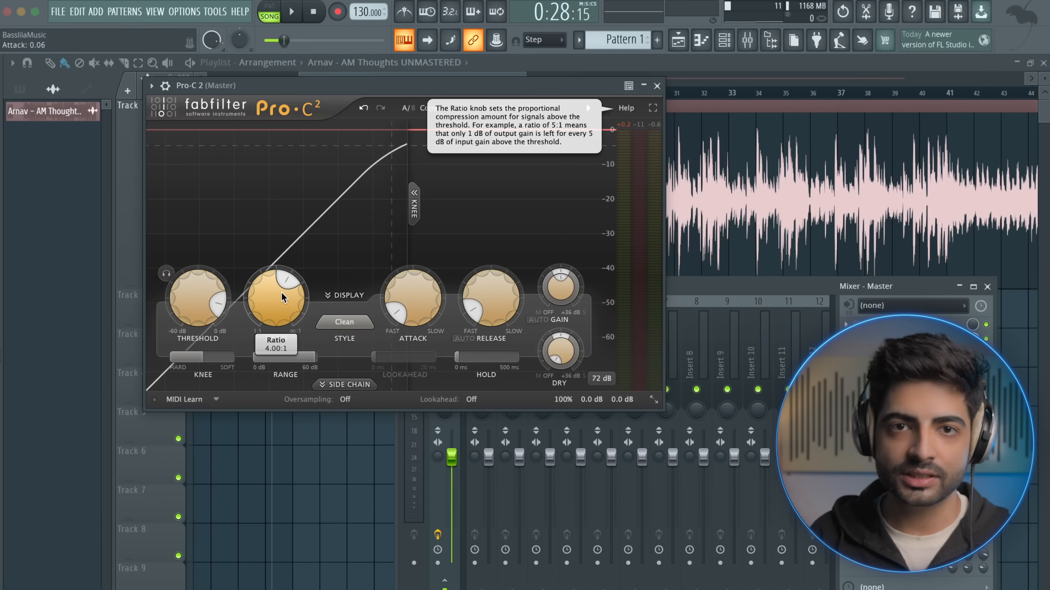
pyautogui.moveTo(219, 304); pyautogui.dragTo(188, 285)
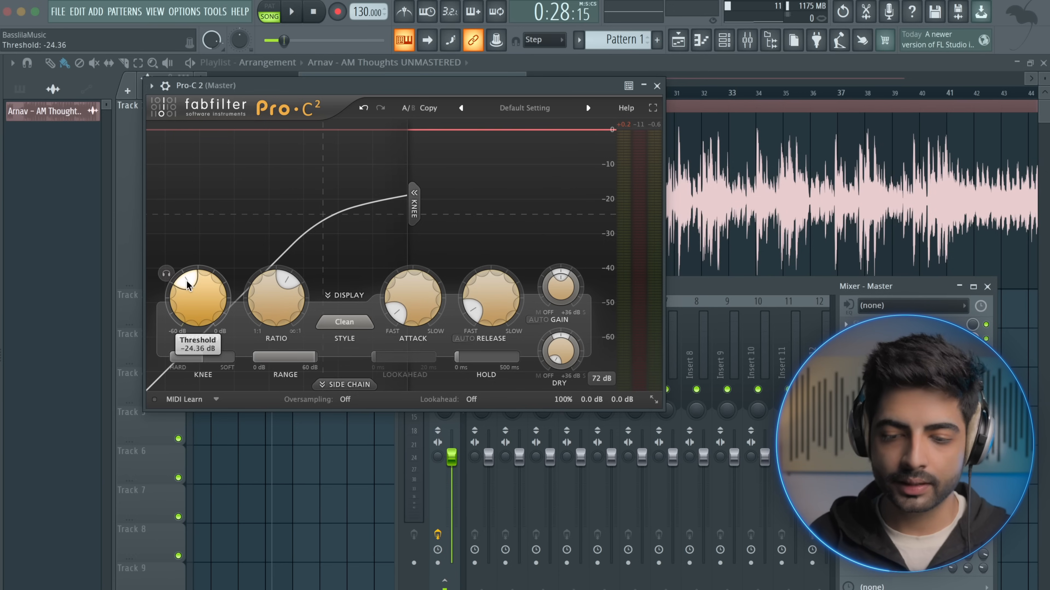
pyautogui.press('space')
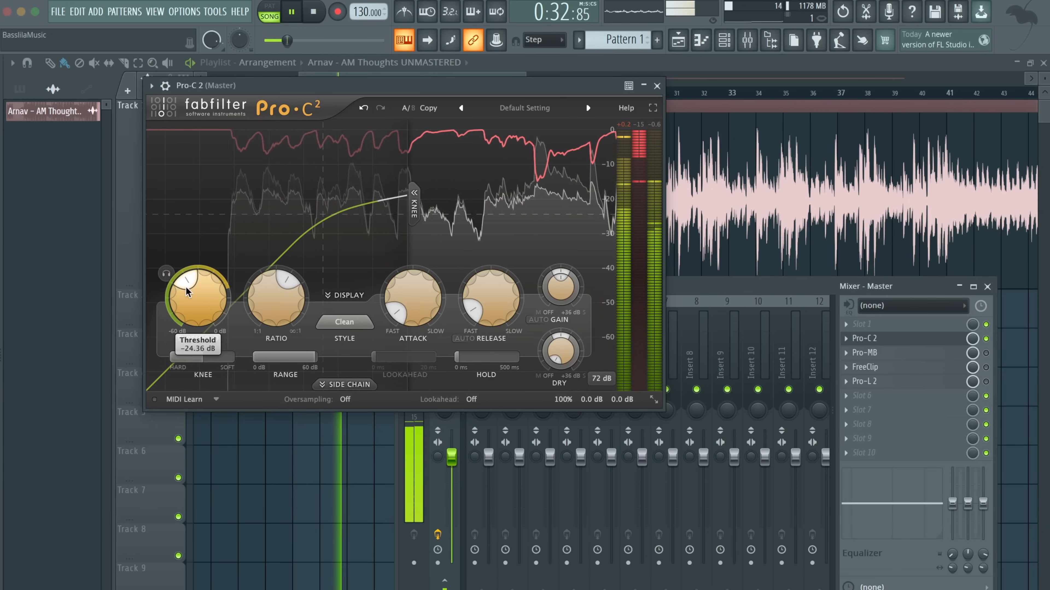
pyautogui.press('space')
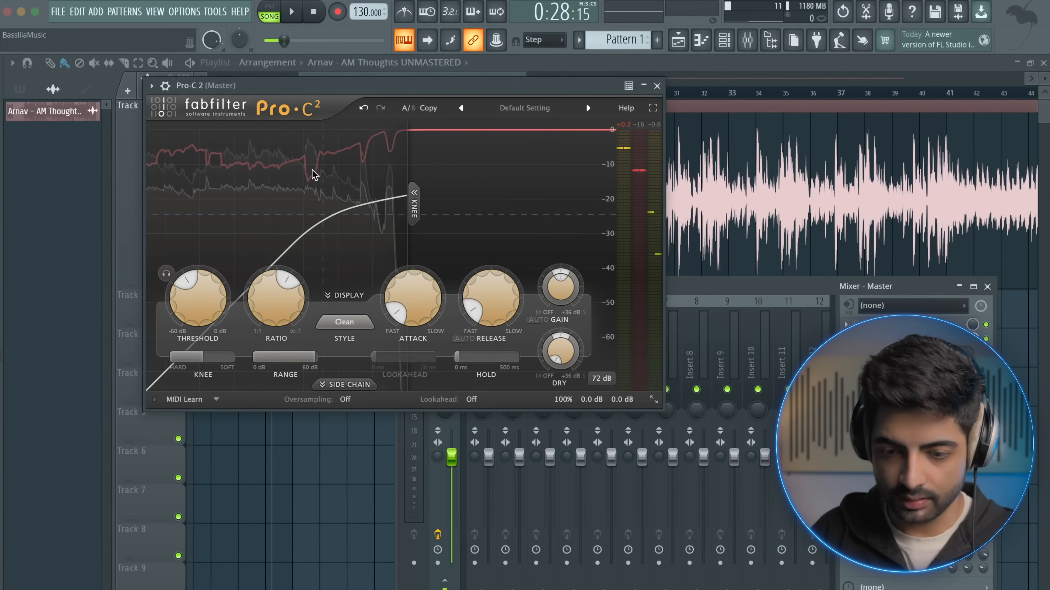
# Raise the Pro-C 2 threshold to 0 dB and play the song to compare the sound
pyautogui.moveTo(185, 285)
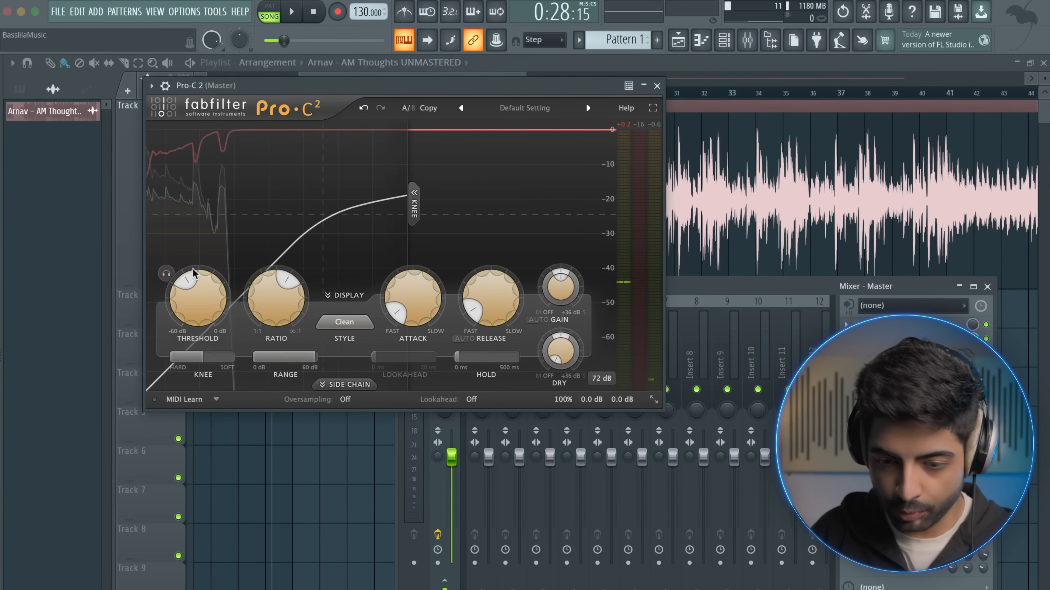
pyautogui.moveTo(223, 304); pyautogui.dragTo(208, 339)
pyautogui.press('space')
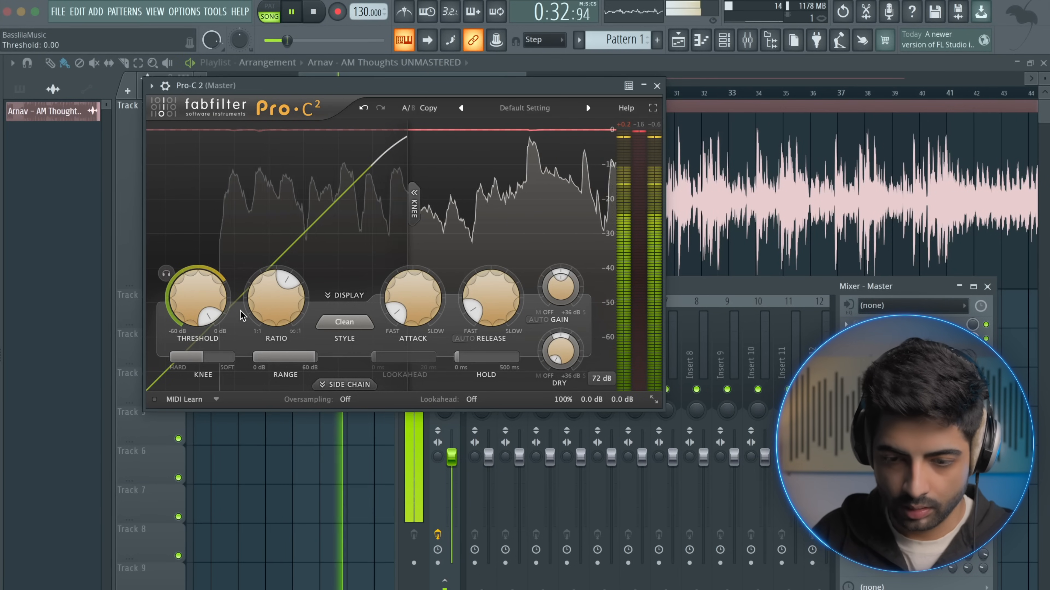
pyautogui.press('space')
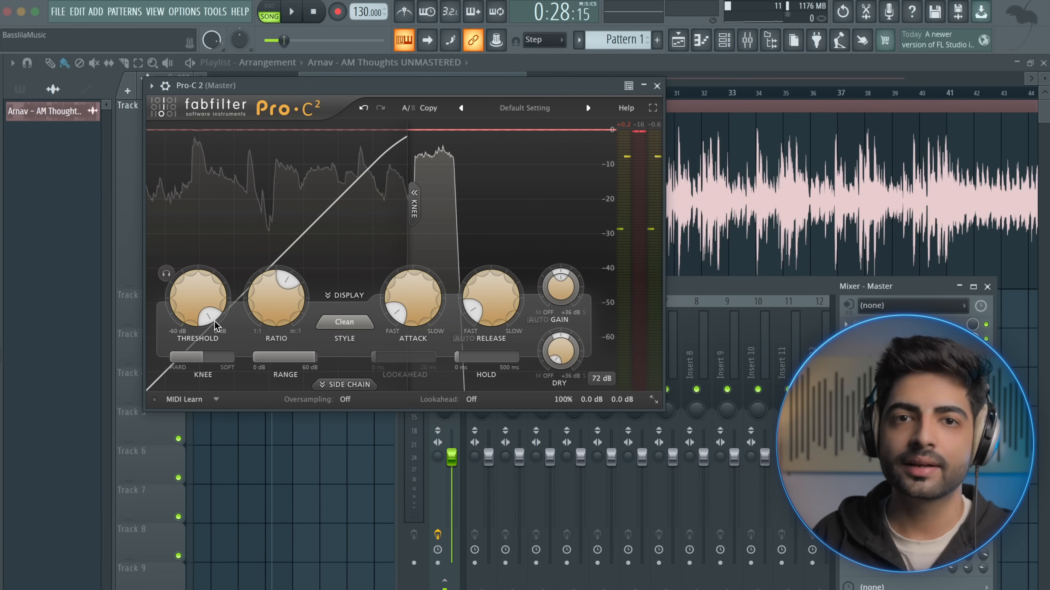
# Set the Pro-C 2 threshold to about -4.3 dB, fine-tuning it while the song plays
pyautogui.press('space')
pyautogui.moveTo(212, 321); pyautogui.dragTo(235, 315)
pyautogui.press('space')
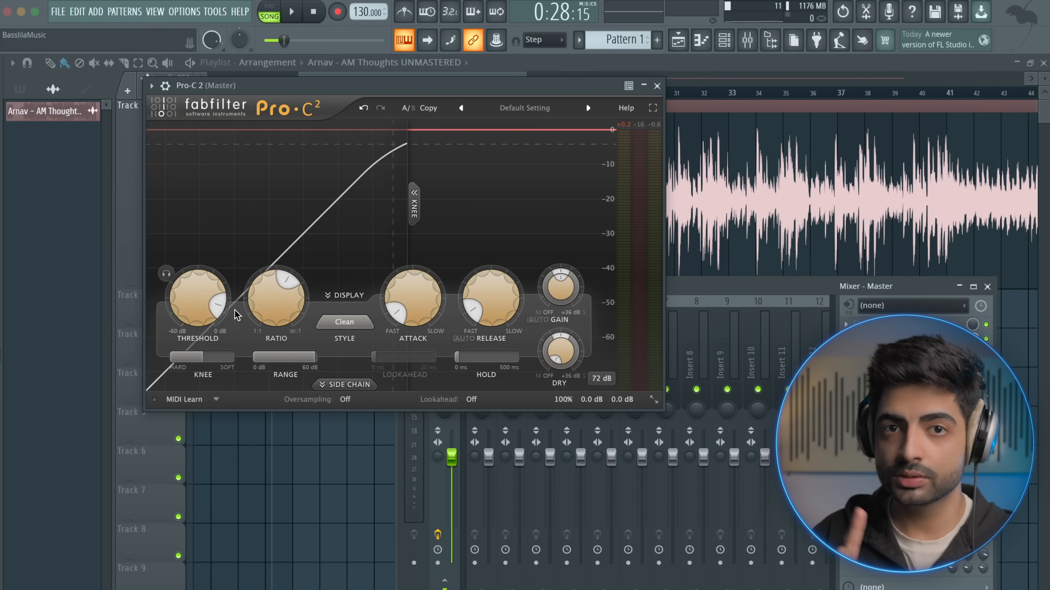
pyautogui.press('space')
pyautogui.moveTo(218, 306)
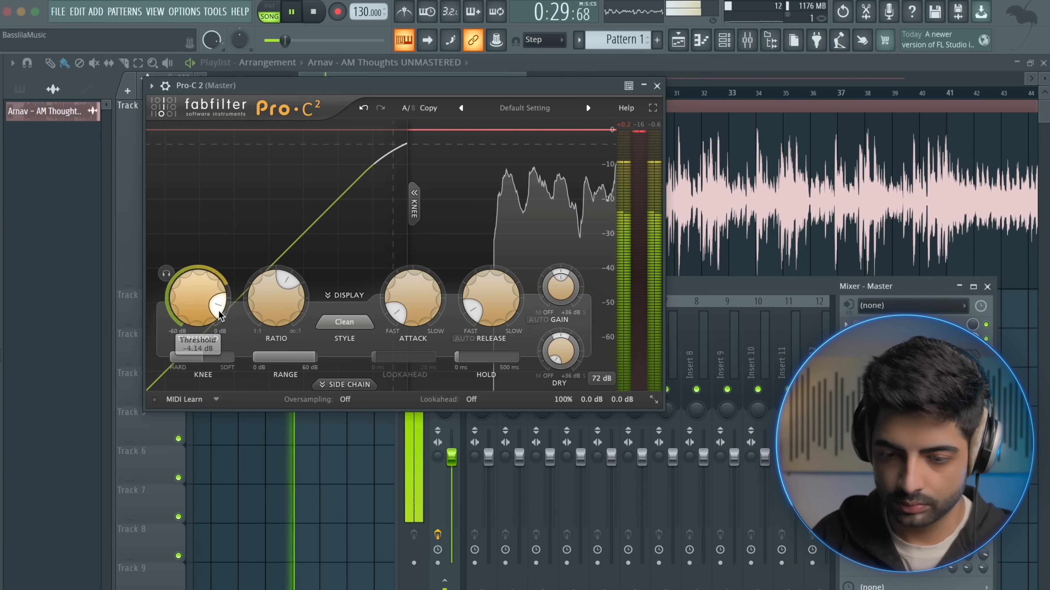
pyautogui.moveTo(219, 306); pyautogui.dragTo(221, 307)
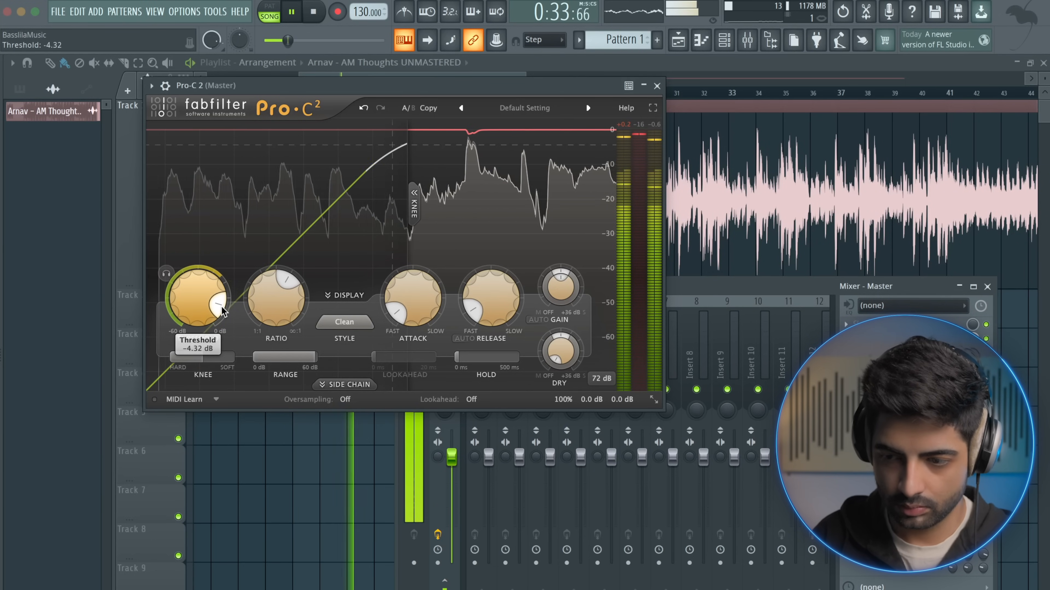
pyautogui.moveTo(221, 307); pyautogui.dragTo(223, 307)
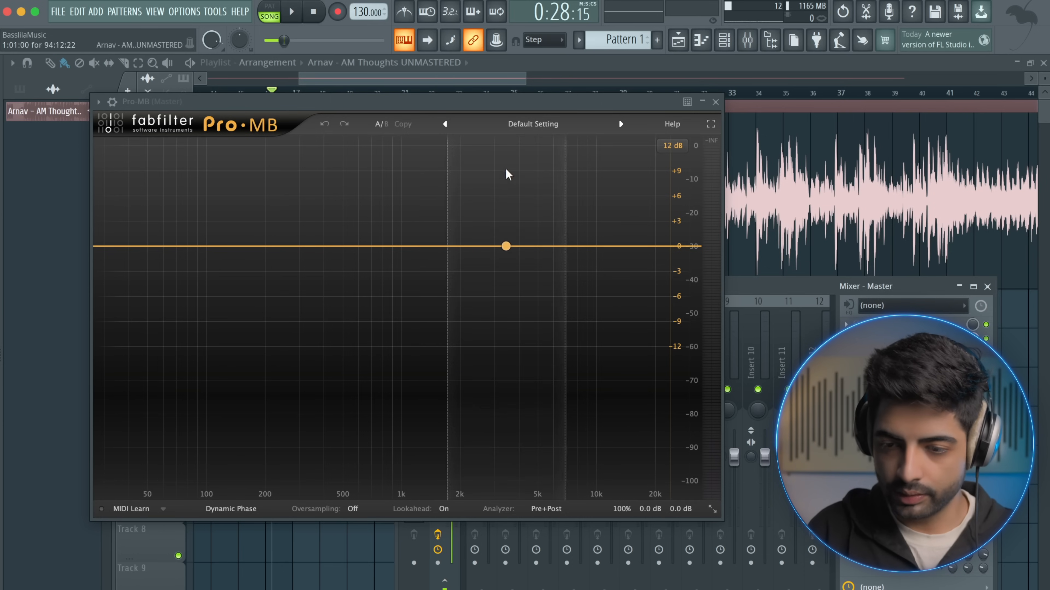
# Add a Pro-MB low band reaching up to about 160 Hz, turn off its solo and stop playback
pyautogui.moveTo(410, 106); pyautogui.dragTo(510, 153)
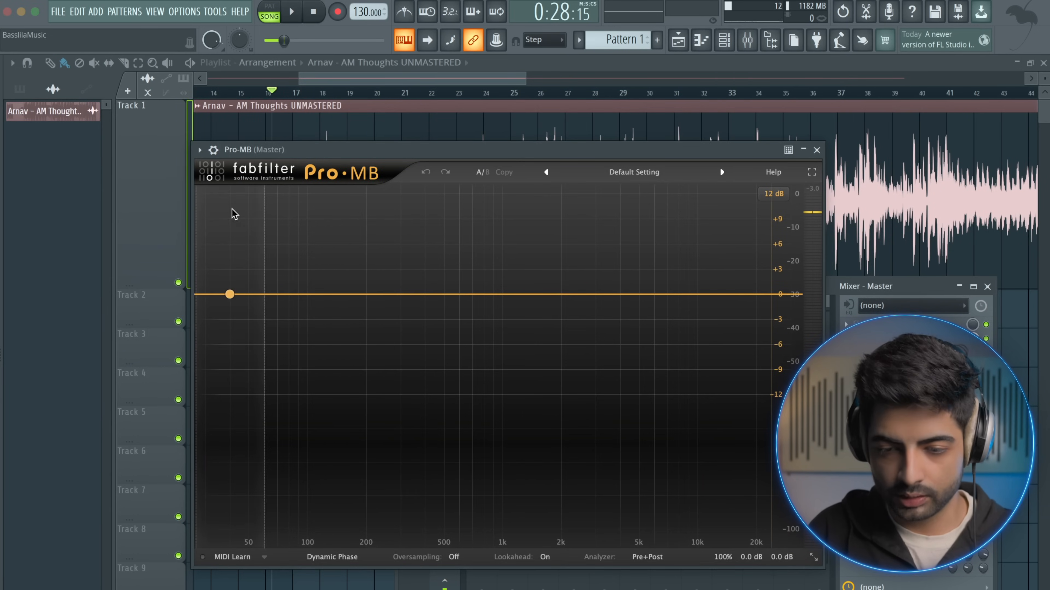
pyautogui.click(255, 227)
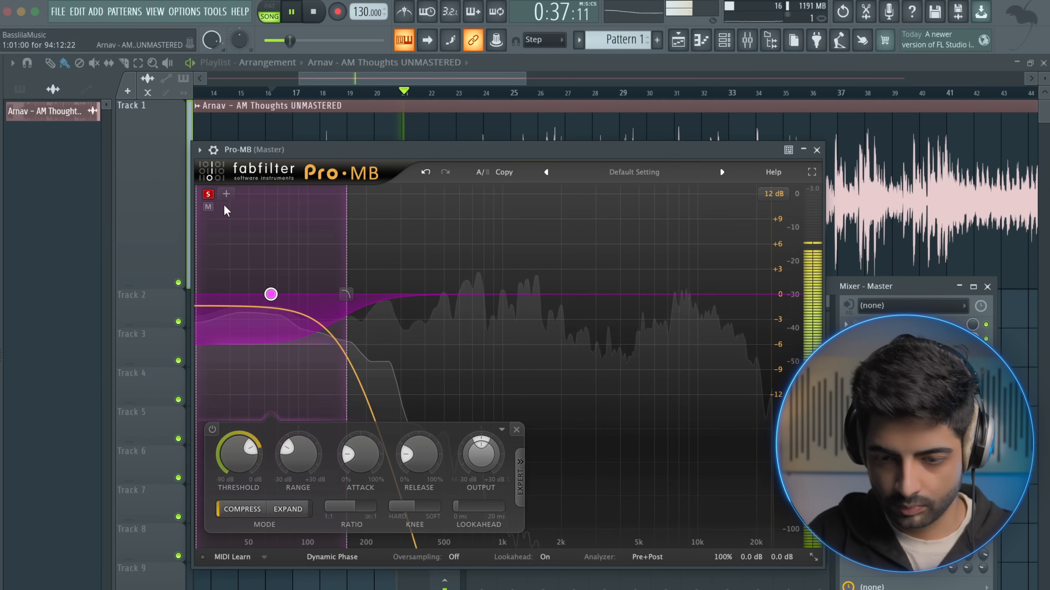
pyautogui.click(208, 194)
pyautogui.press('space')
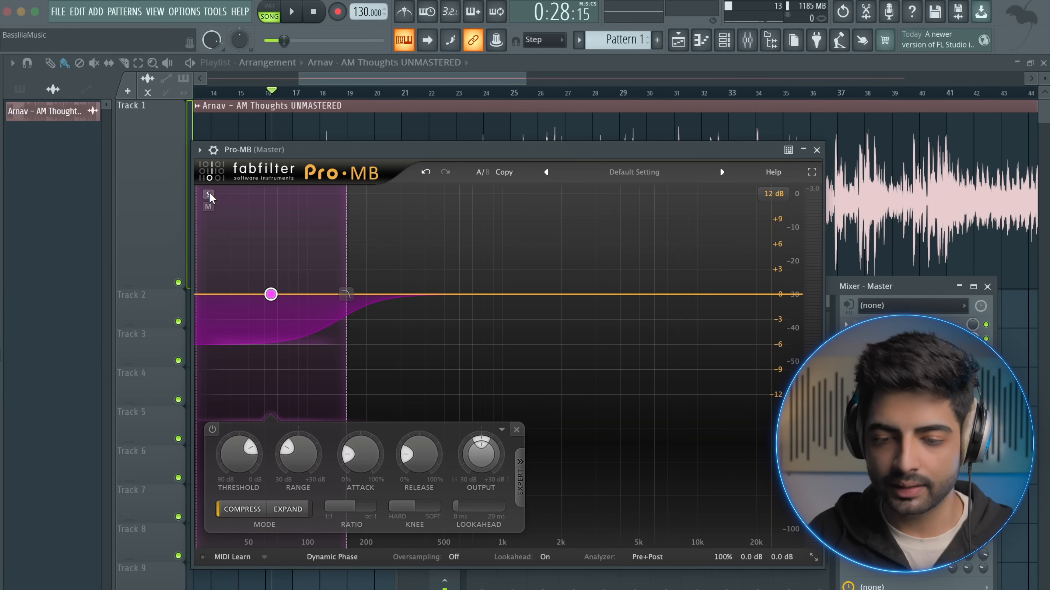
# Solo the Pro-MB low band, extend its upper crossover to about 200 Hz and play the song
pyautogui.click(209, 194)
pyautogui.moveTo(346, 295); pyautogui.dragTo(364, 294)
pyautogui.press('space')
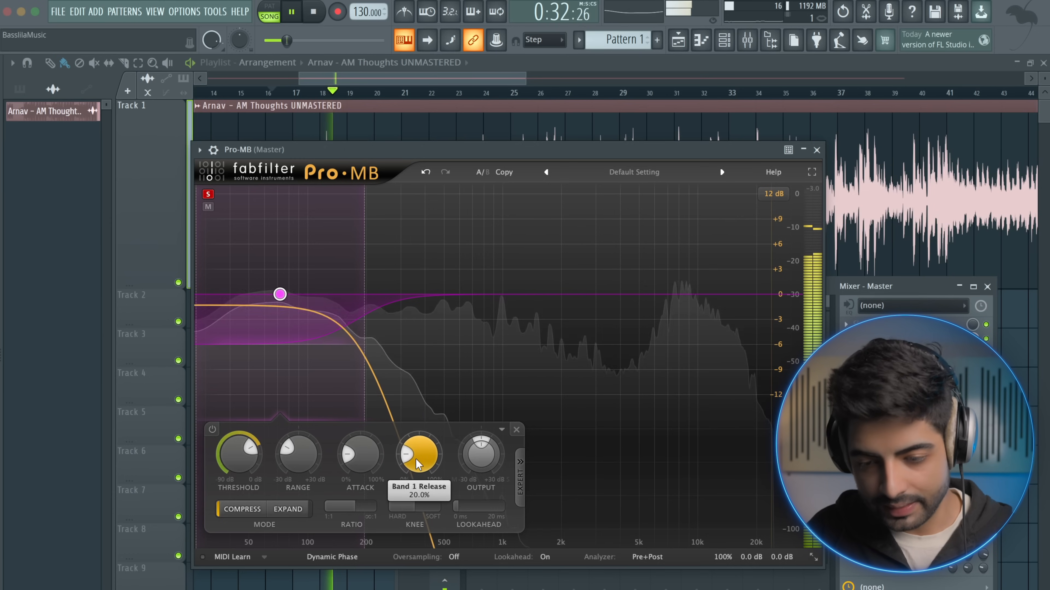
# Set Band 1's threshold to -10.10 dB during playback, turning off the band's solo to judge it in the full mix
pyautogui.moveTo(254, 449); pyautogui.dragTo(260, 467)
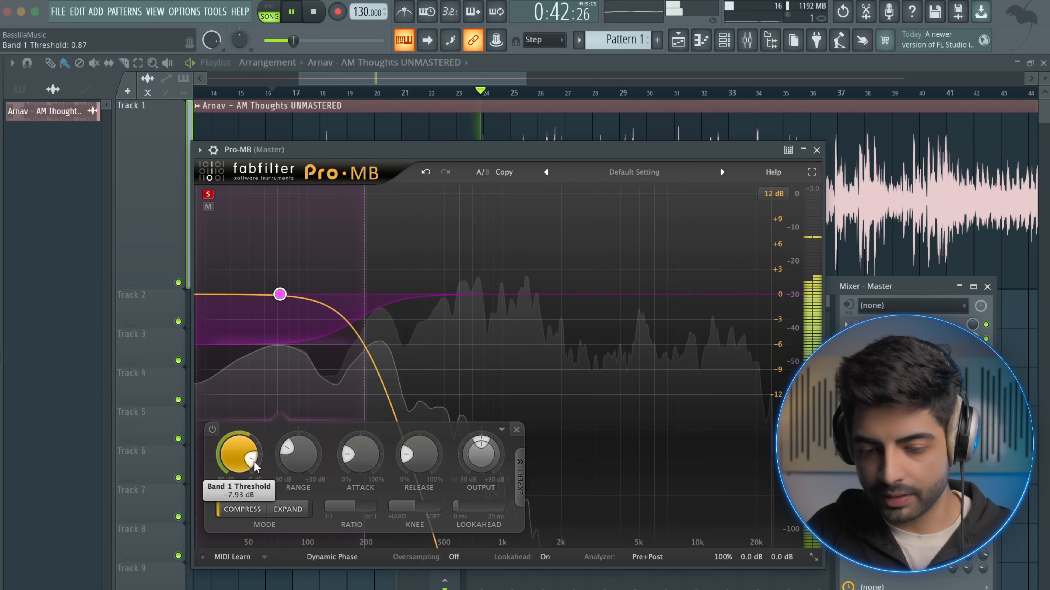
pyautogui.moveTo(257, 470); pyautogui.dragTo(256, 465)
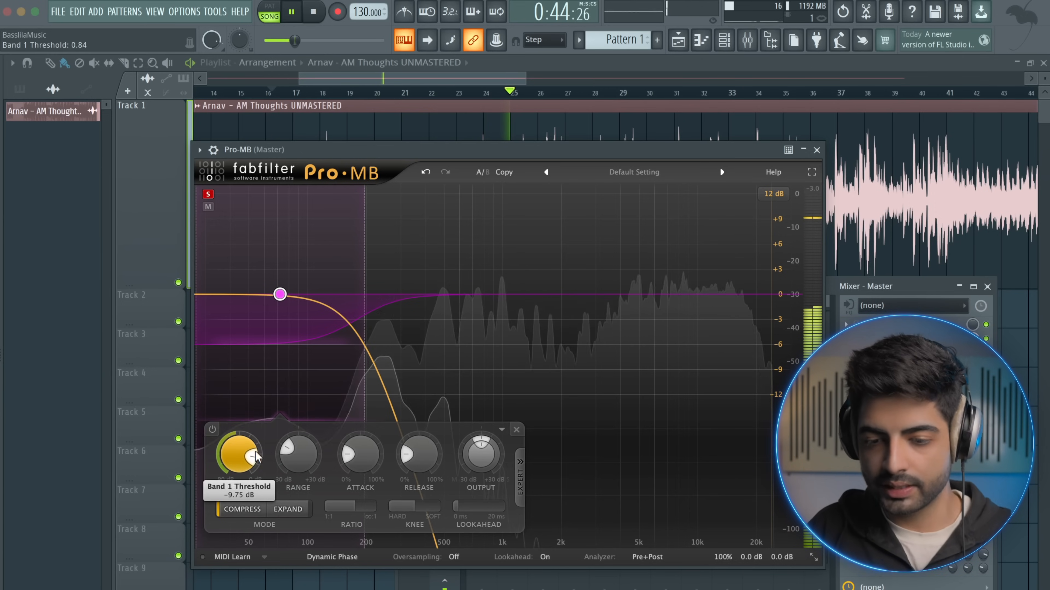
pyautogui.click(208, 194)
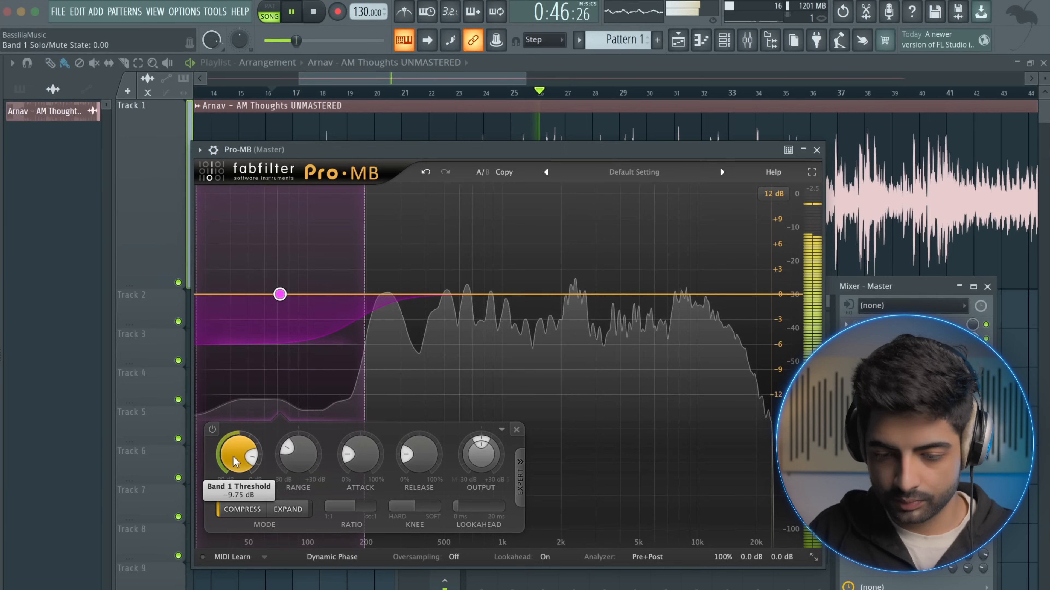
pyautogui.moveTo(251, 456); pyautogui.dragTo(252, 456)
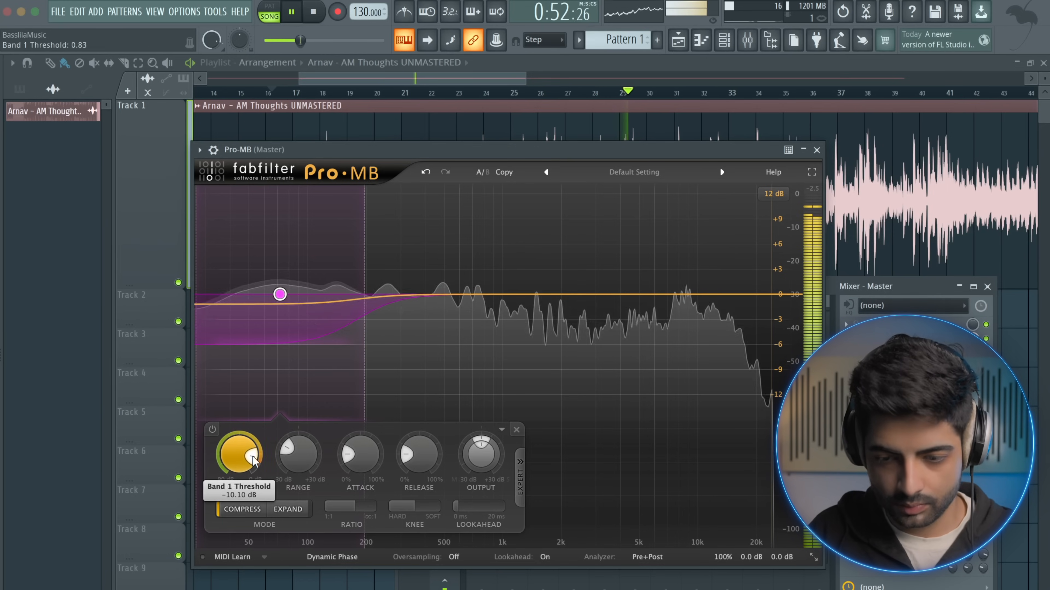
# Stop playback, set Band 1's attack to 45% and raise its release slightly
pyautogui.press('space')
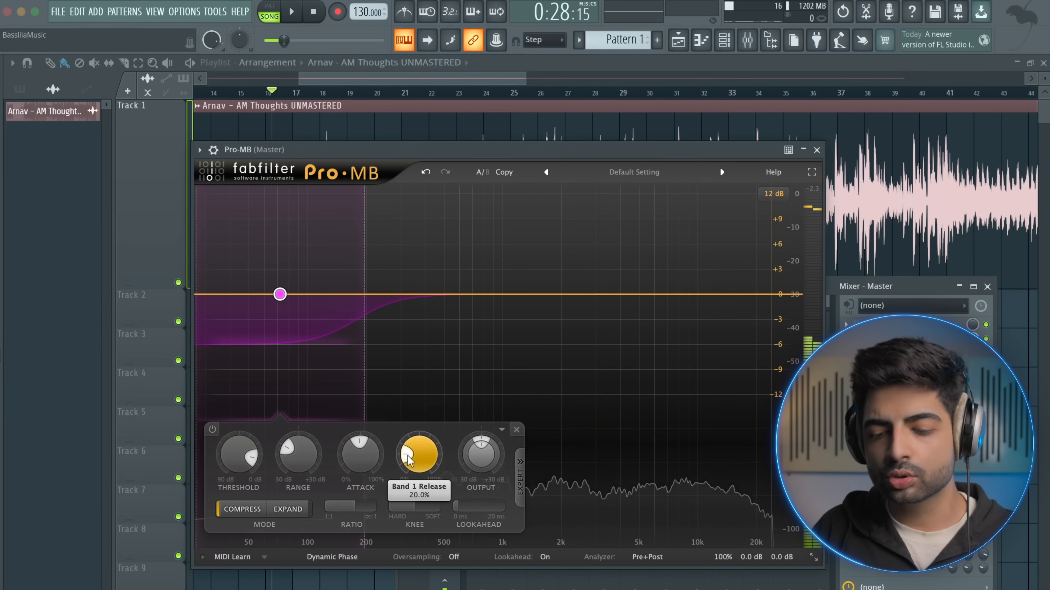
pyautogui.moveTo(408, 456); pyautogui.dragTo(409, 453)
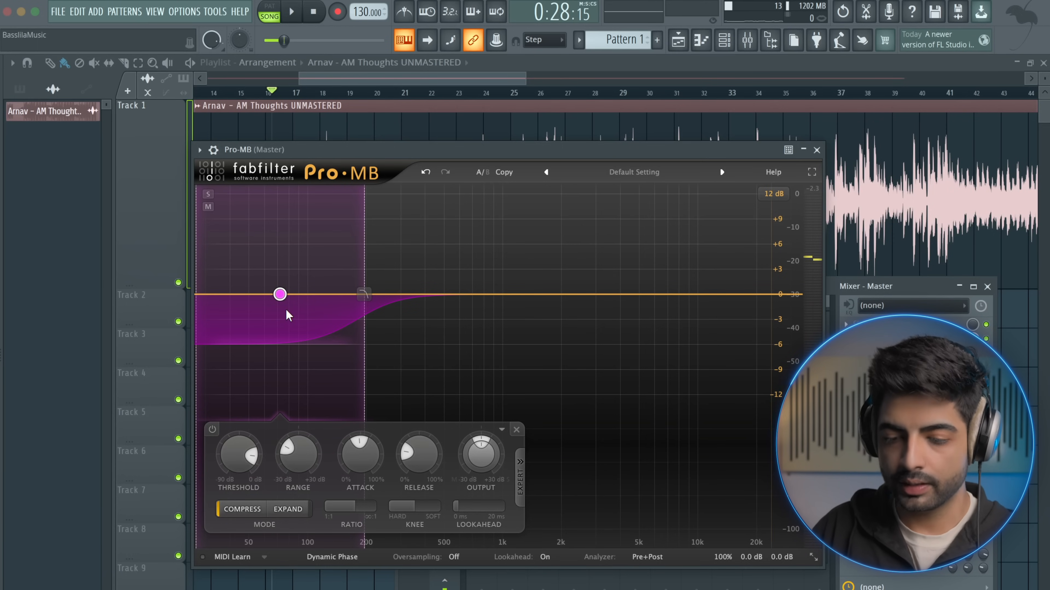
# Set the output level of Band 1 in Pro-MB to 1.5 dB
pyautogui.doubleClick(276, 319)
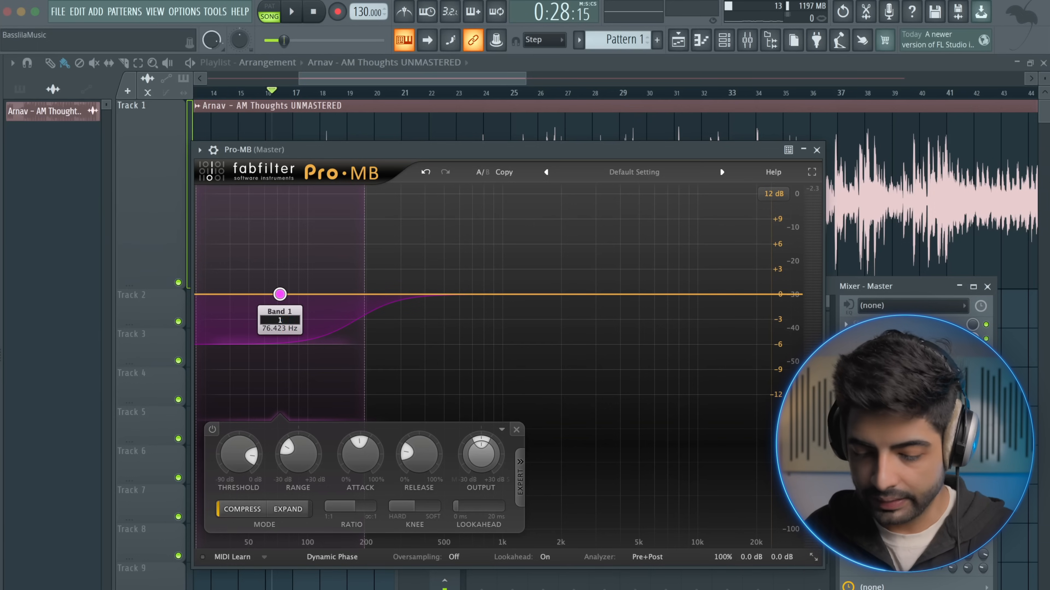
pyautogui.write('1.5')
pyautogui.press('Return')
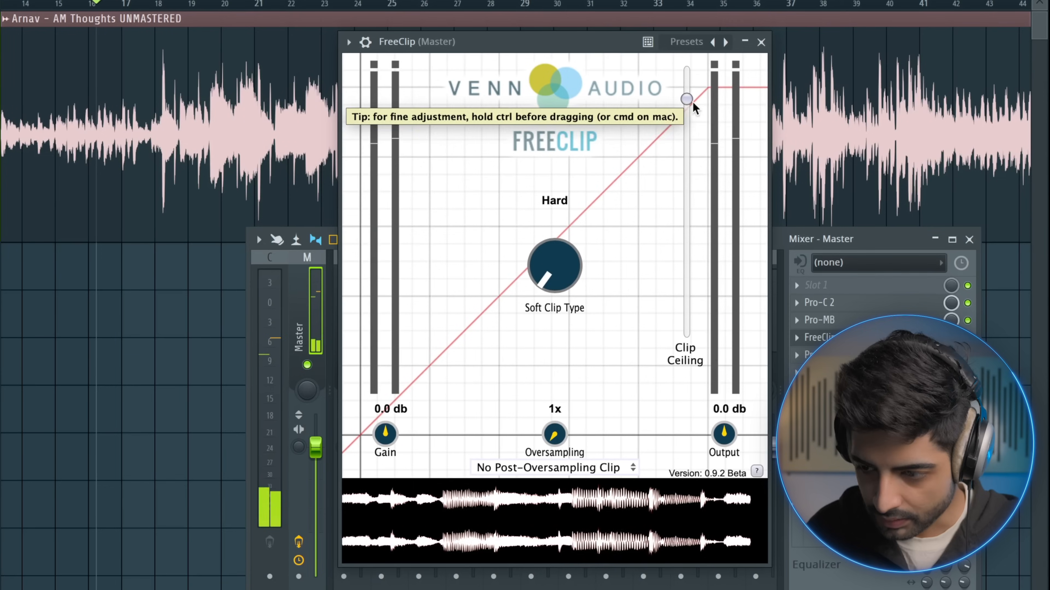
# Lower the FreeClip clip ceiling a bit less than halfway down its range and play the song to check the clipping
pyautogui.moveTo(686, 71); pyautogui.dragTo(690, 174)
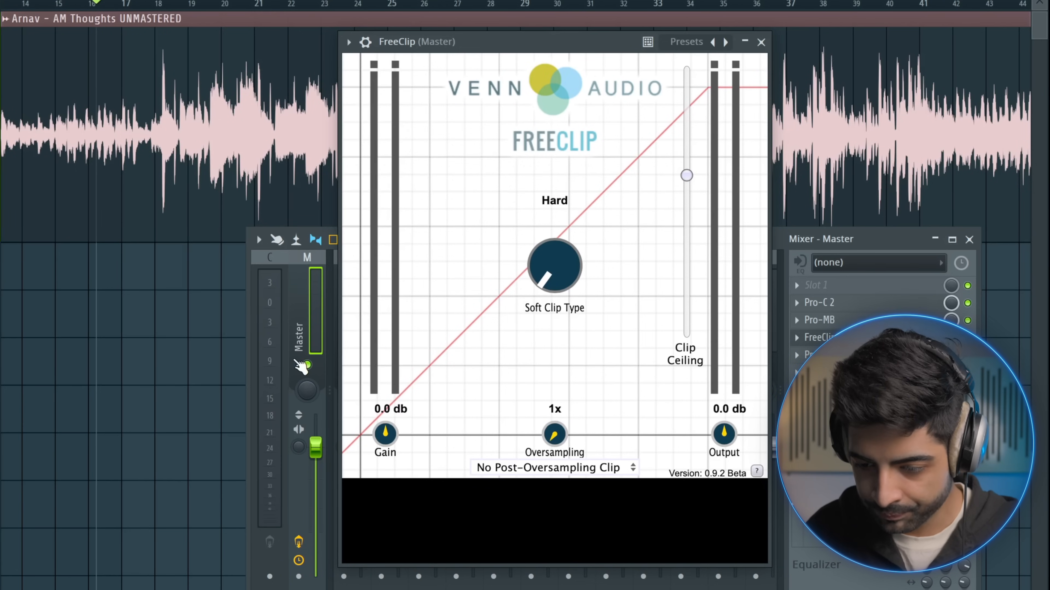
pyautogui.press('space')
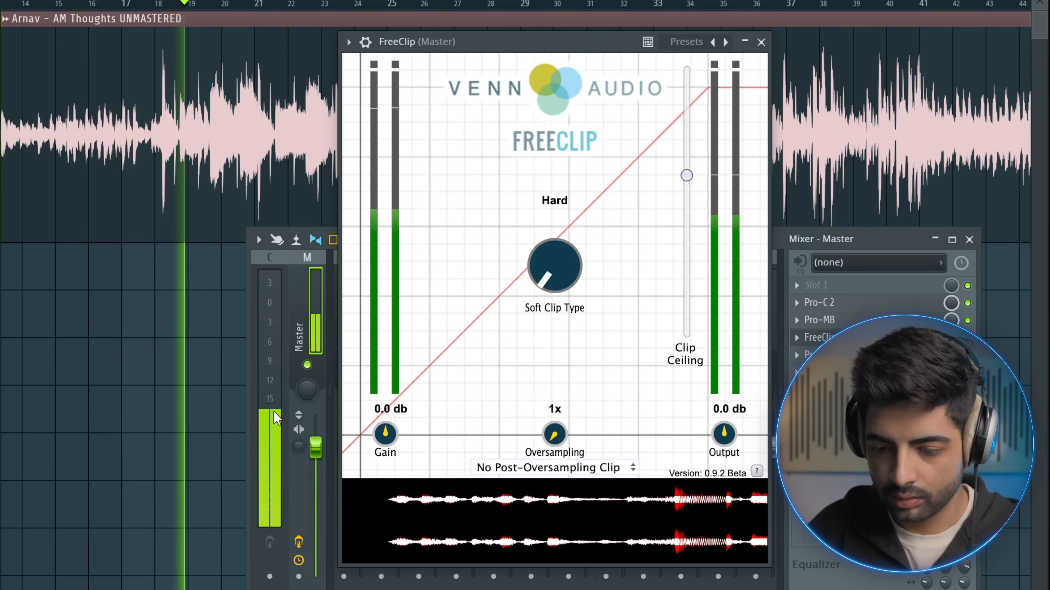
pyautogui.press('space')
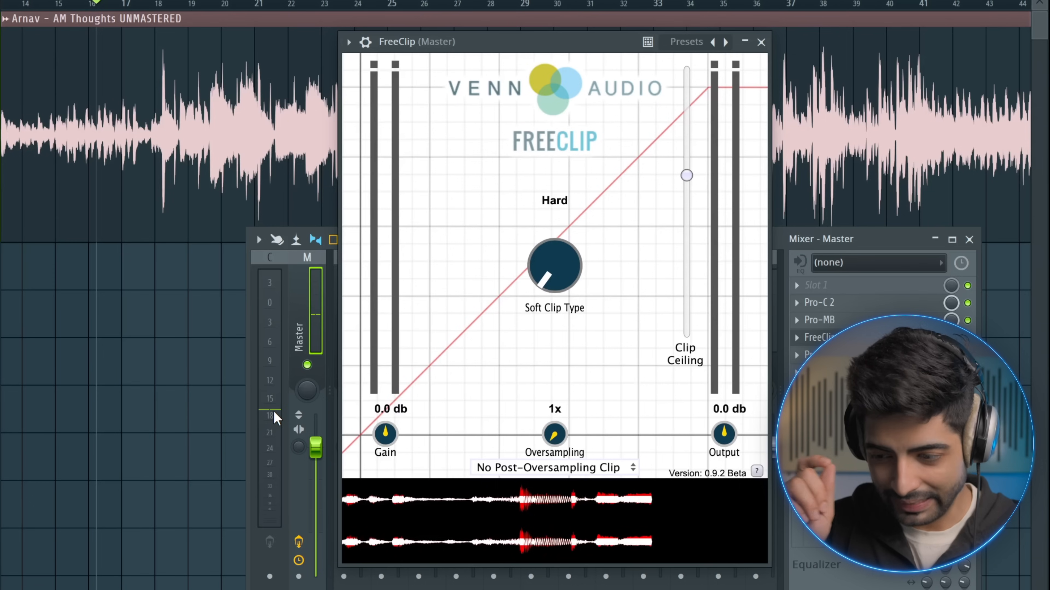
# Play the song and raise the FreeClip clip ceiling to roughly one sixth below its maximum
pyautogui.press('space')
pyautogui.moveTo(686, 176); pyautogui.dragTo(682, 109)
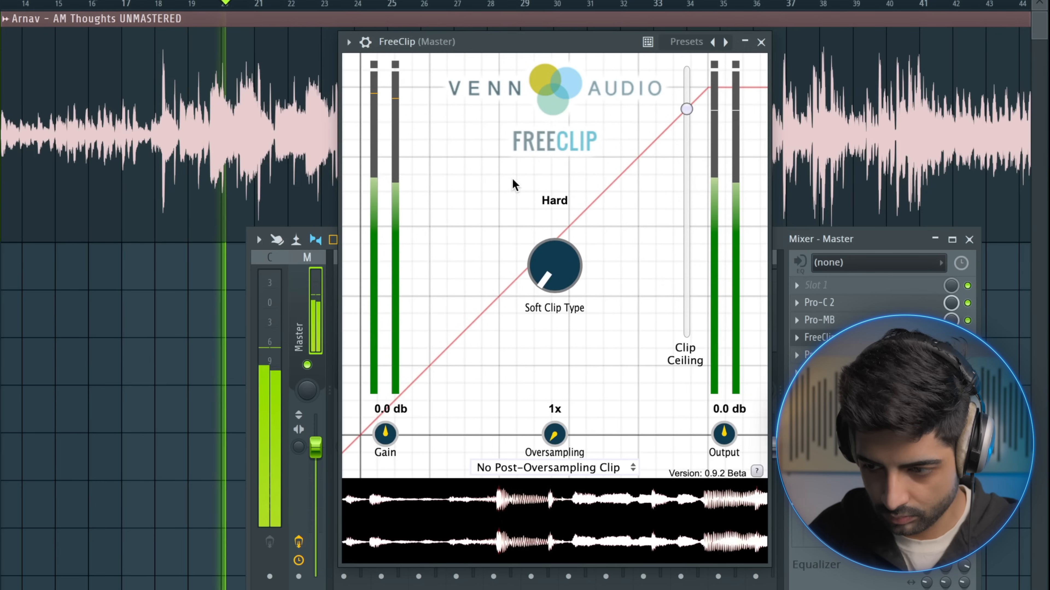
# Fine-tune the FreeClip clip ceiling during playback, keep the Hard clip type, and set oversampling to 16x
pyautogui.moveTo(687, 112); pyautogui.dragTo(686, 109)
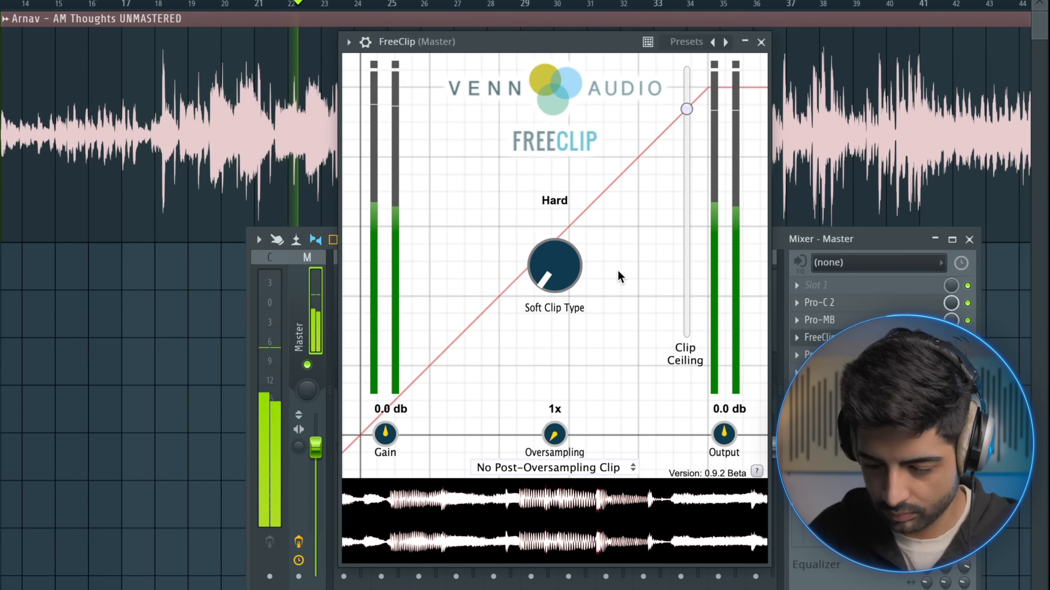
pyautogui.moveTo(555, 264)
pyautogui.mouseDown()
pyautogui.moveTo(555, 218)
pyautogui.moveTo(574, 169)
pyautogui.moveTo(570, 269)
pyautogui.mouseUp()
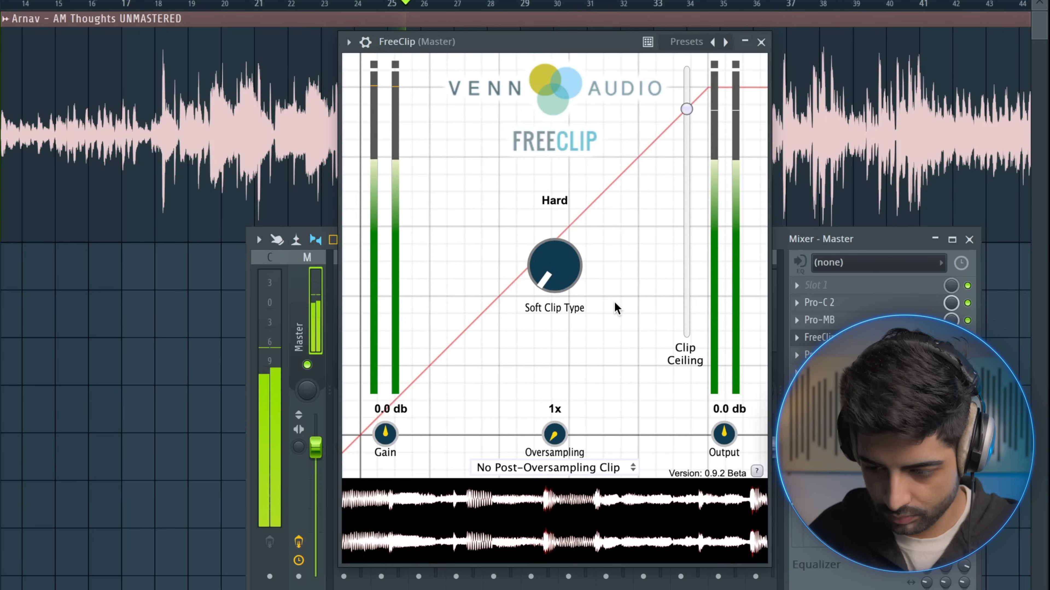
pyautogui.press('space')
pyautogui.moveTo(555, 439); pyautogui.dragTo(586, 263)
# Play the song repeatedly with FreeClip active and check the peak level on the Master meter
pyautogui.press('space')
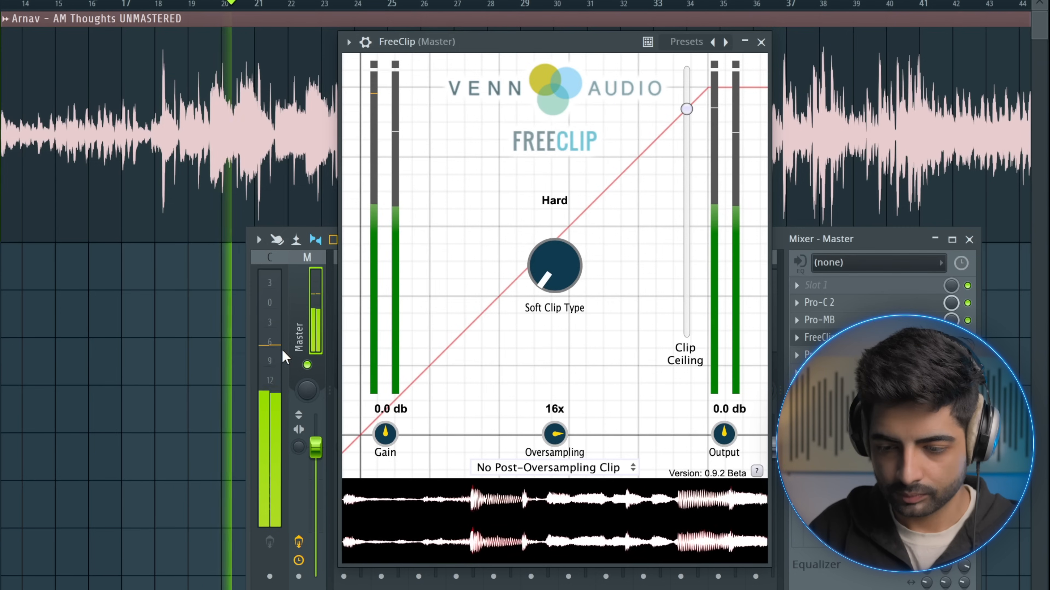
pyautogui.press('space')
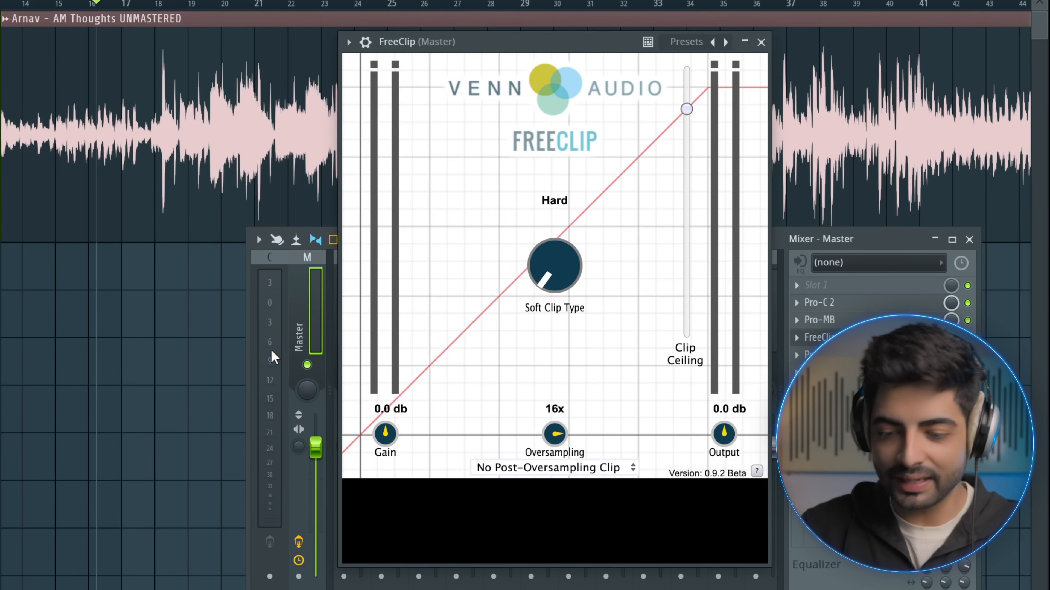
pyautogui.press('space')
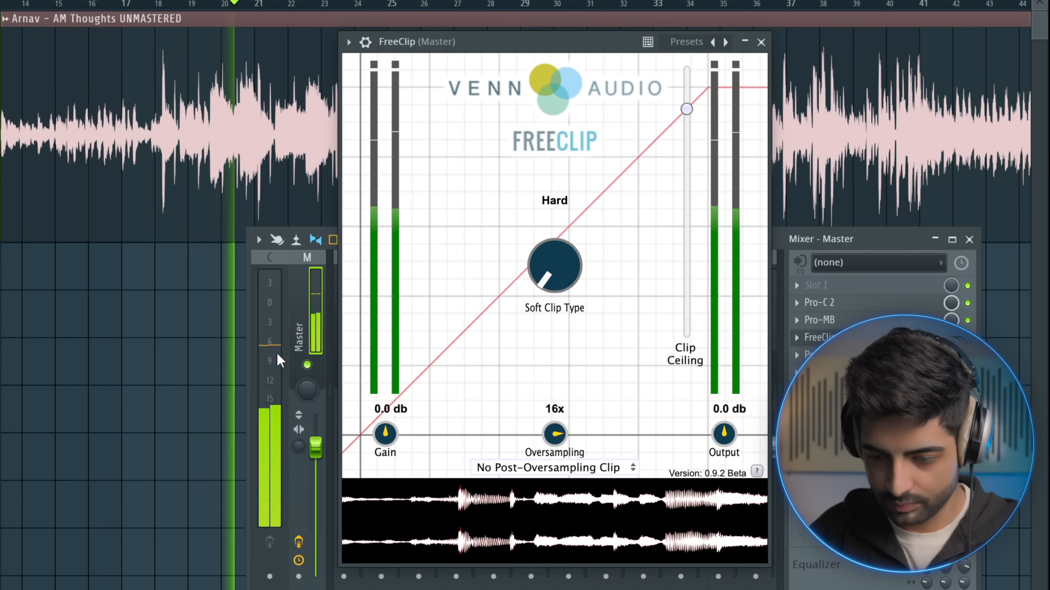
pyautogui.press('space')
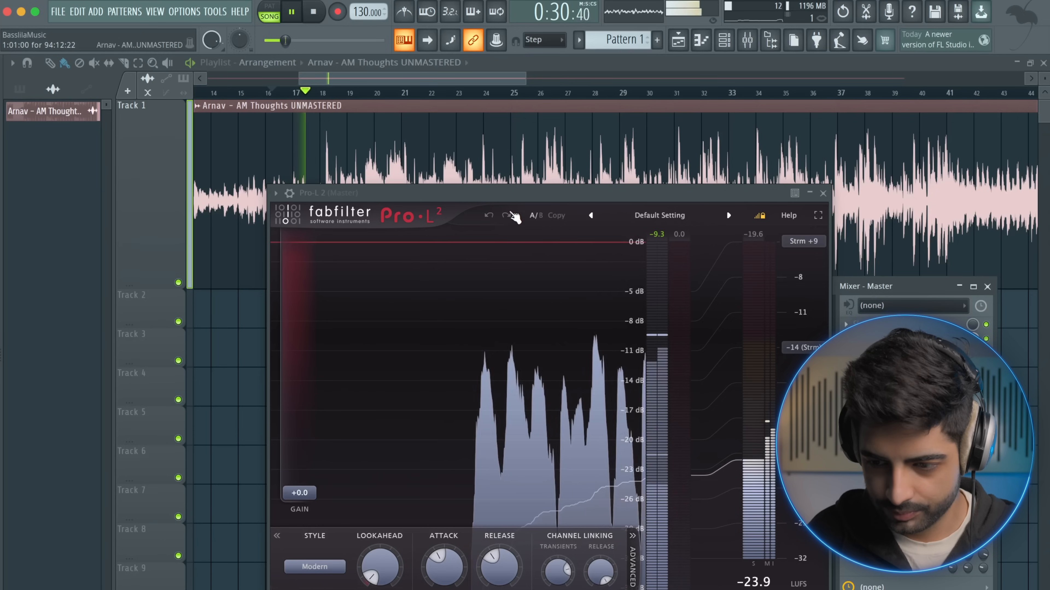
# Move the Pro-L 2 window higher and raise the limiter's gain to +8.5 dB while the song plays
pyautogui.moveTo(513, 192); pyautogui.dragTo(512, 151)
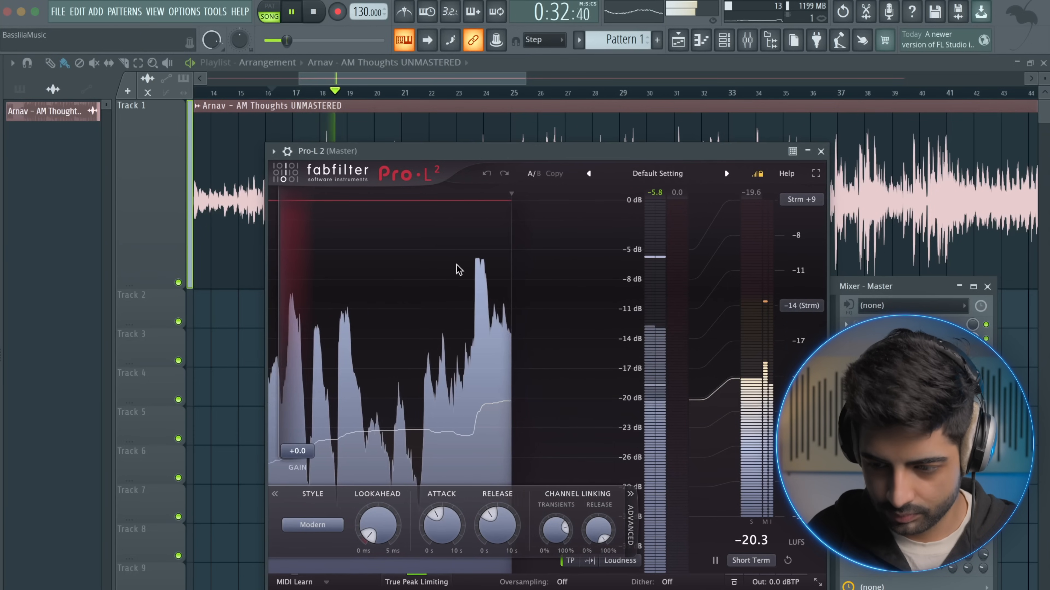
pyautogui.moveTo(311, 456); pyautogui.dragTo(305, 382)
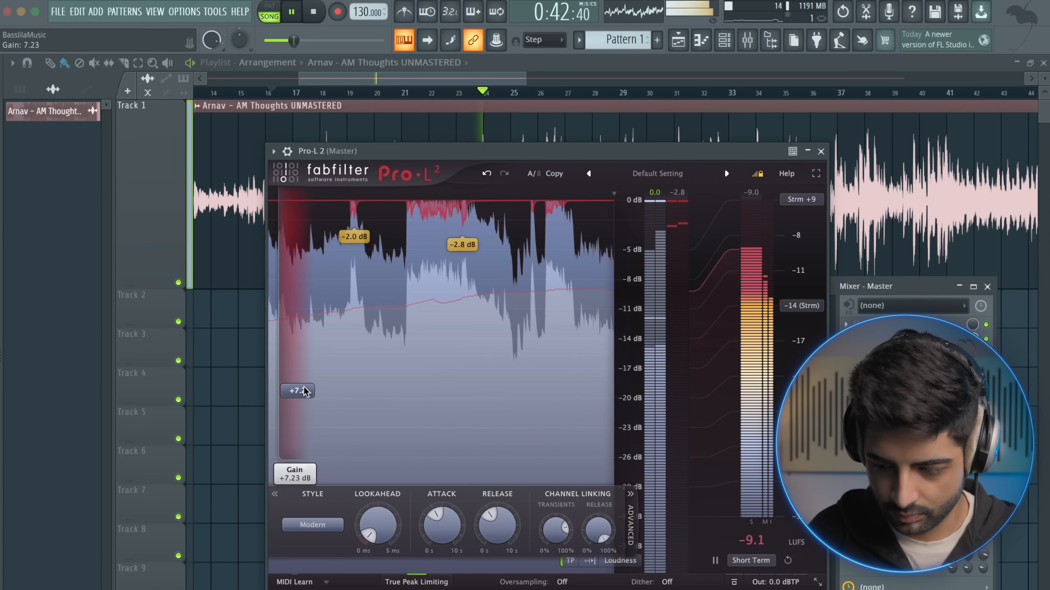
pyautogui.press('space')
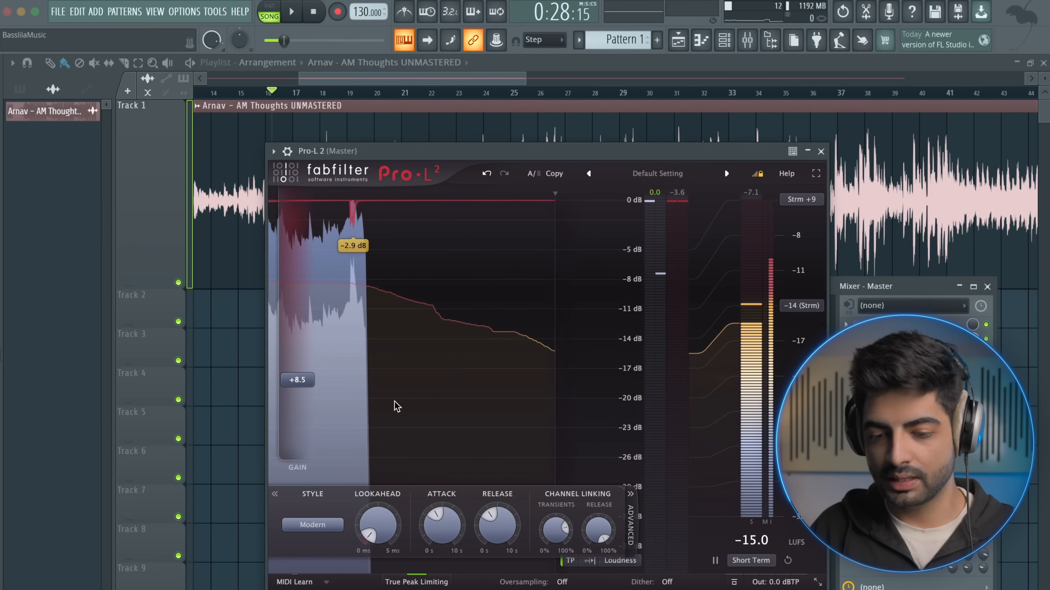
# Lower the Pro-L 2 gain in small amounts to +7.7 dB, replaying the song to check the limiting
pyautogui.moveTo(308, 385); pyautogui.dragTo(310, 393)
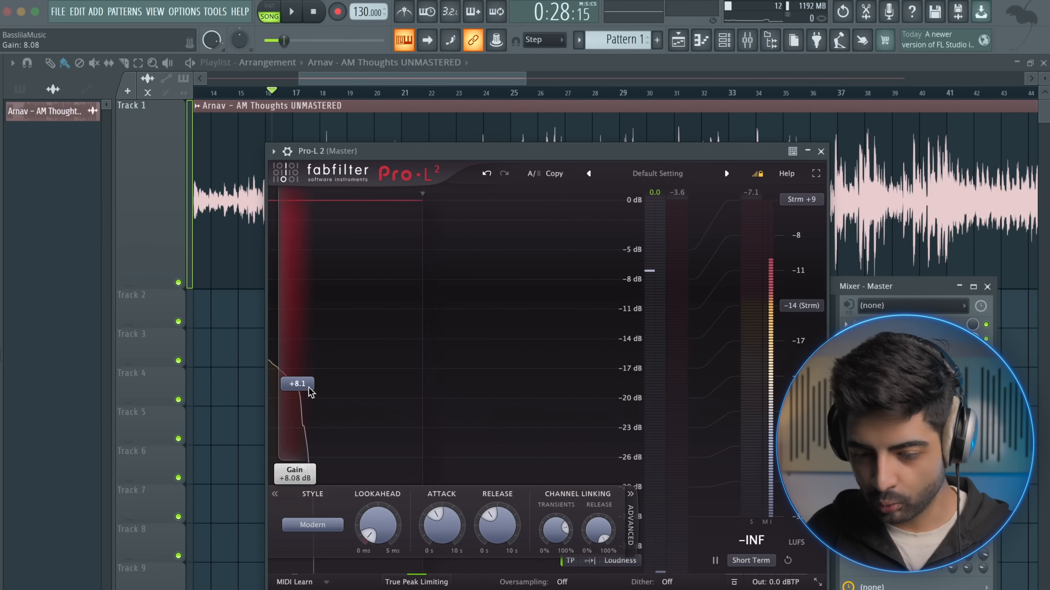
pyautogui.press('space')
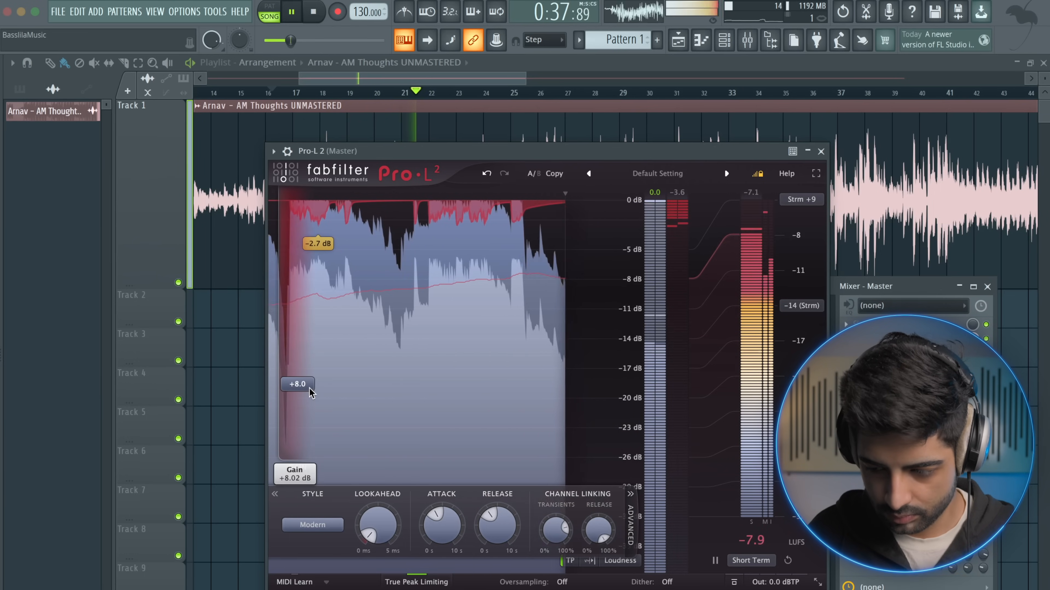
pyautogui.press('space')
pyautogui.moveTo(305, 391); pyautogui.dragTo(305, 393)
pyautogui.press('space')
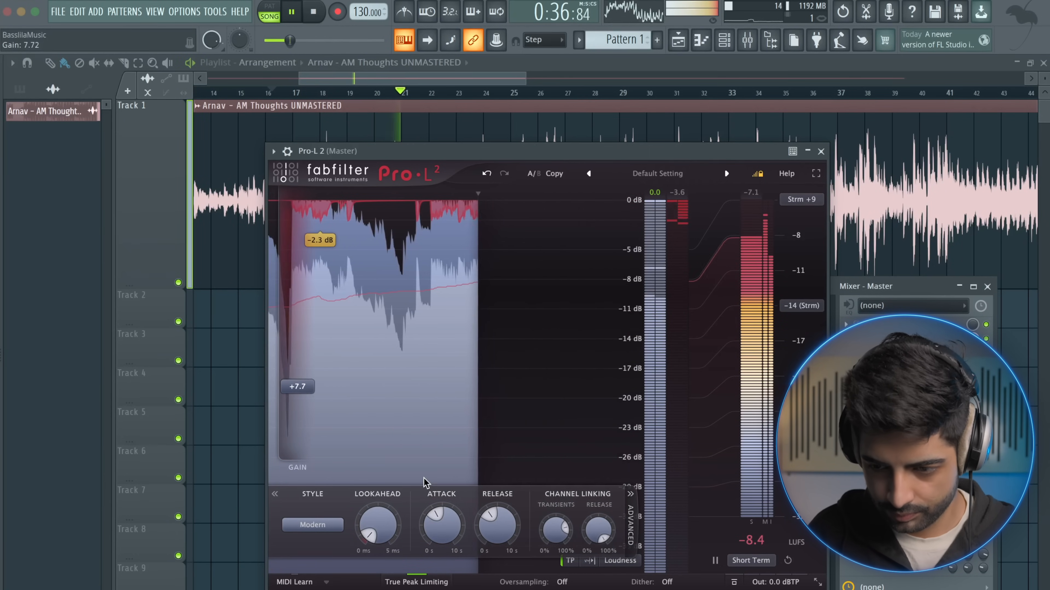
# Raise the Pro-L 2 attack to just past mid-range, shorten its release, and play the song to check the limiting
pyautogui.press('space')
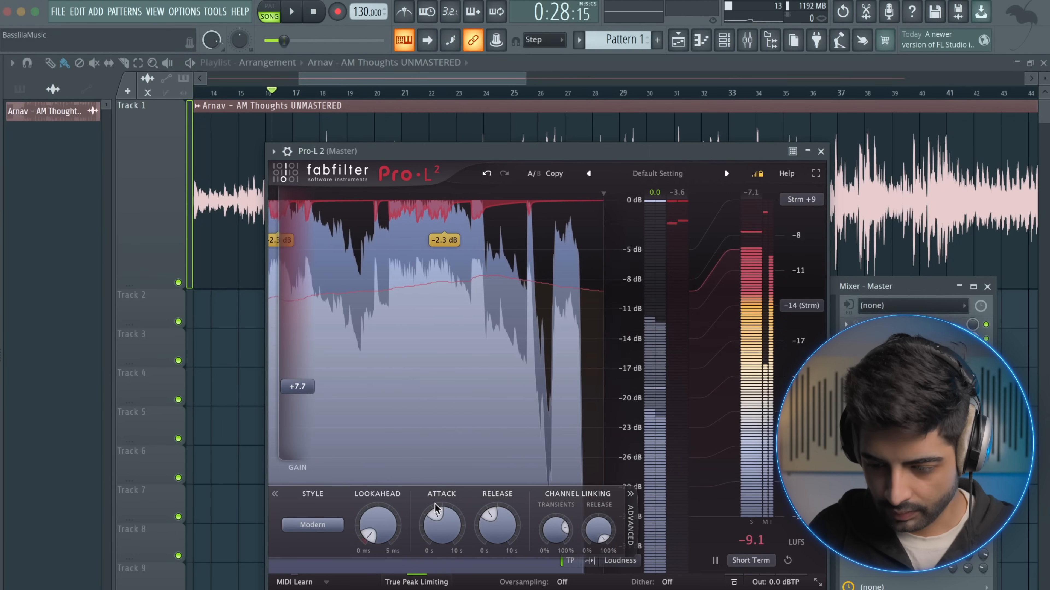
pyautogui.moveTo(441, 515); pyautogui.dragTo(481, 527)
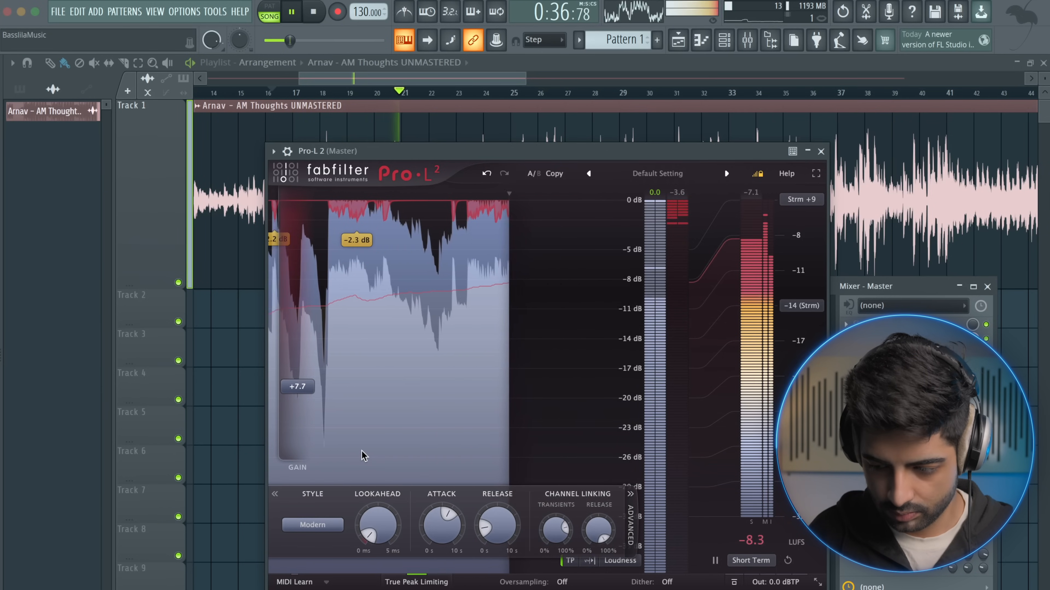
pyautogui.press('space')
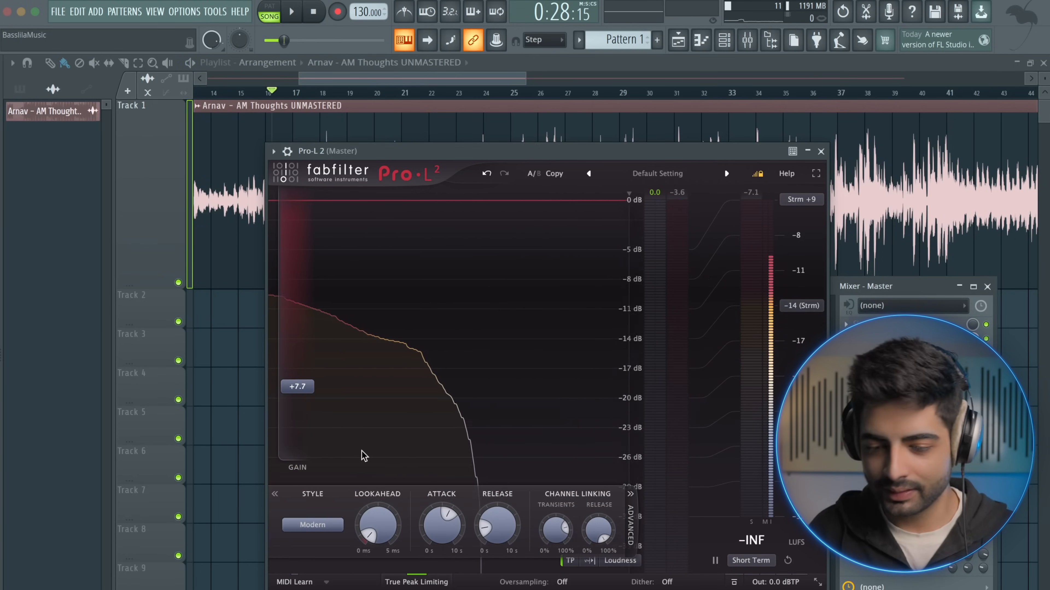
# Set the Pro-L 2 lookahead to about 2.89 ms while playing the song
pyautogui.press('space')
pyautogui.moveTo(370, 529); pyautogui.dragTo(383, 519)
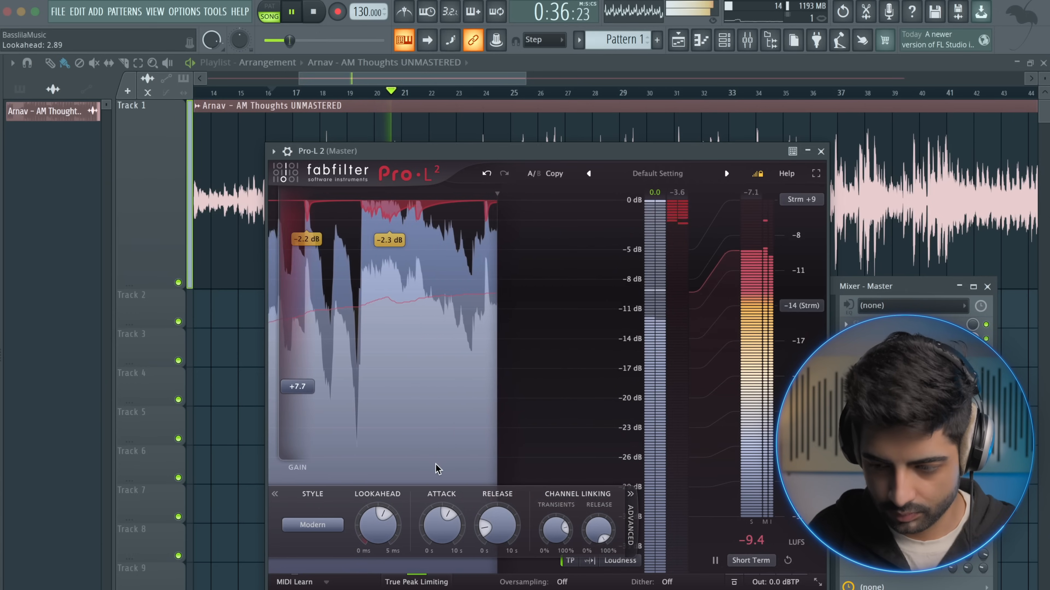
pyautogui.press('space')
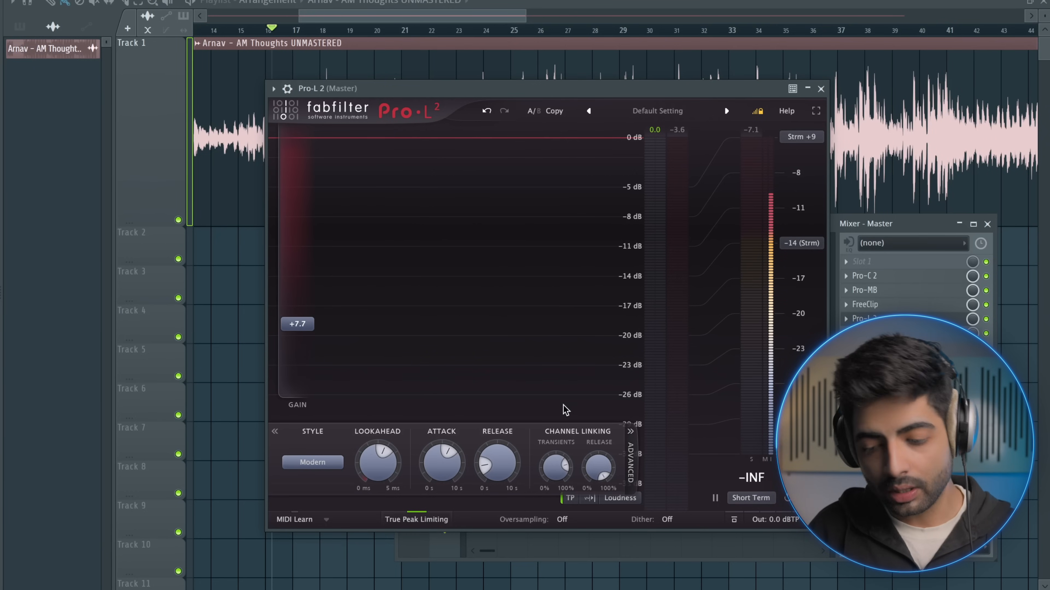
# Open the oversampling options of Pro-L 2
pyautogui.click(564, 520)
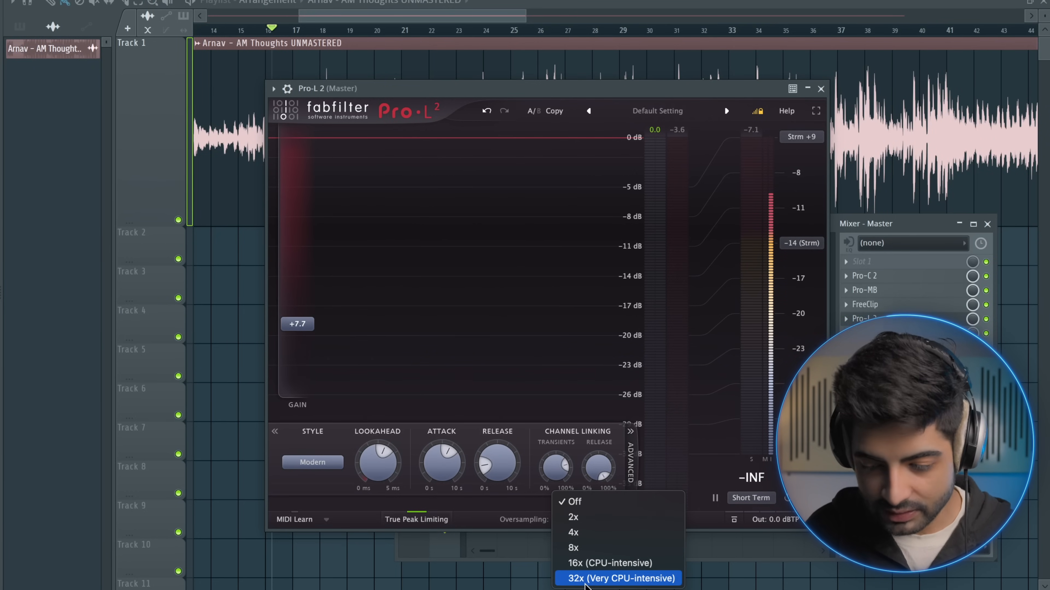